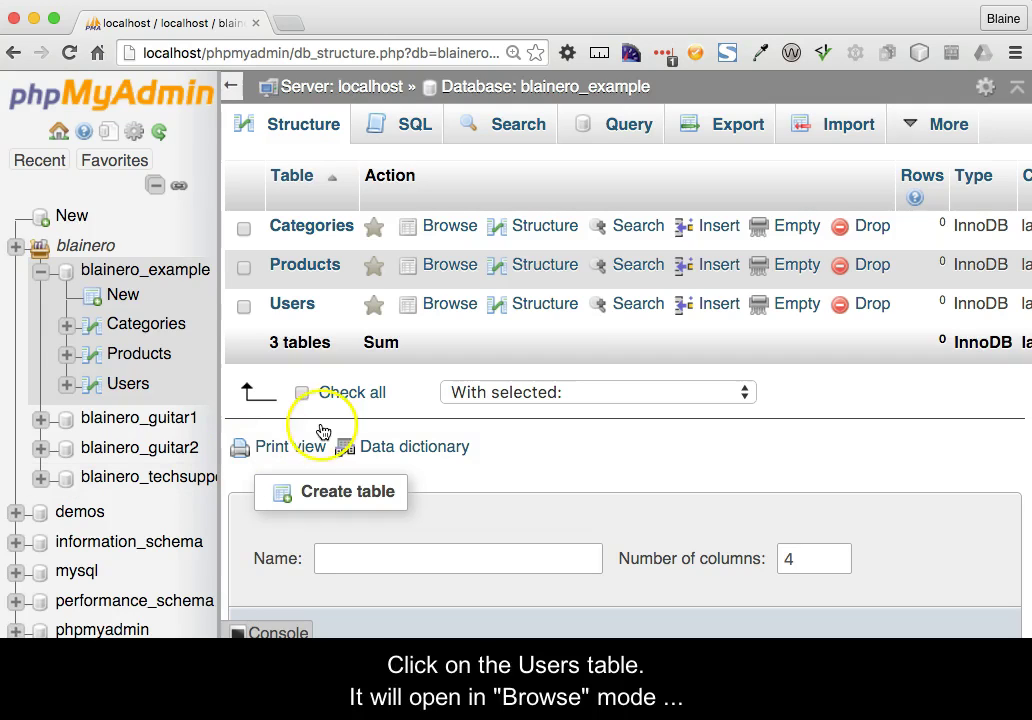
# - Review the column structure of the Users table and of the Products table in the blainero_example database
pyautogui.click(292, 304)
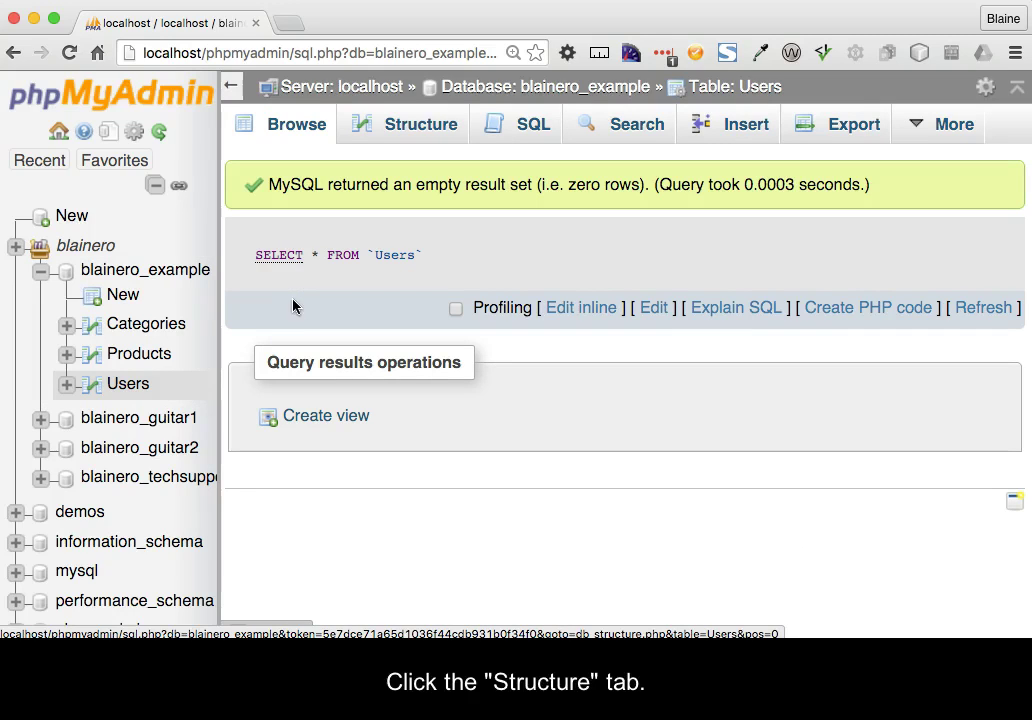
pyautogui.click(421, 130)
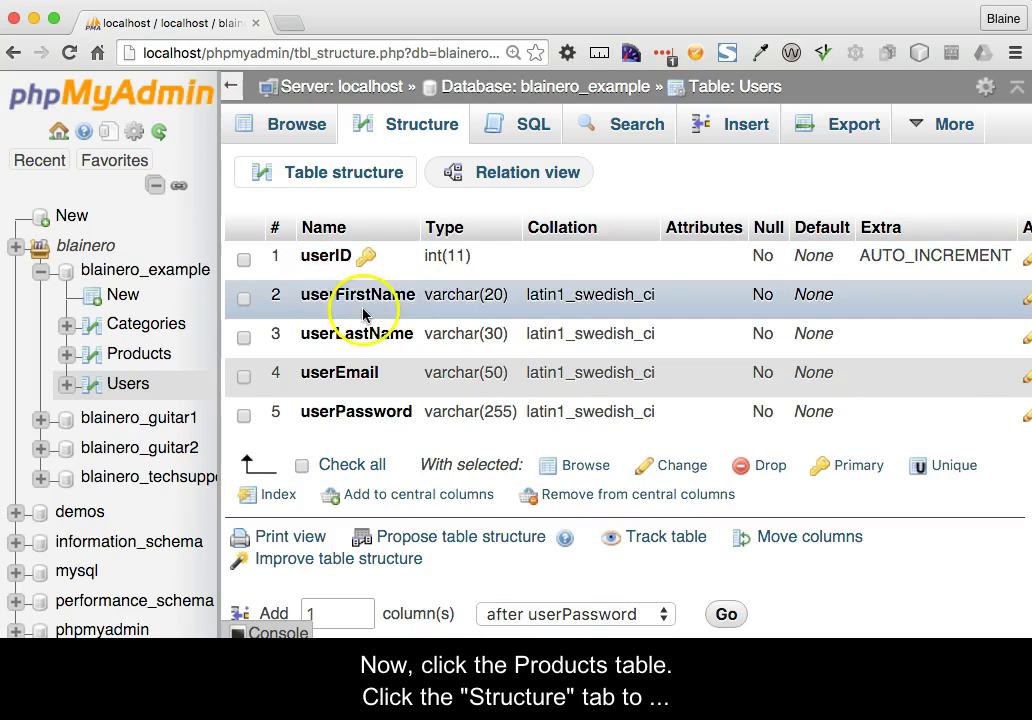
pyautogui.click(137, 357)
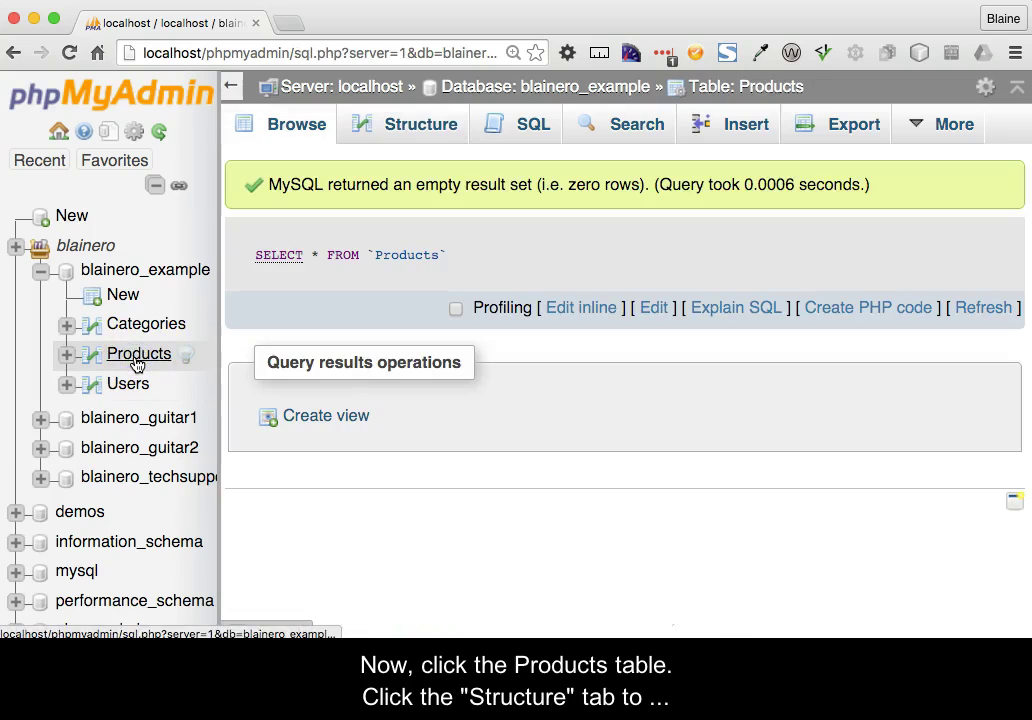
pyautogui.click(415, 133)
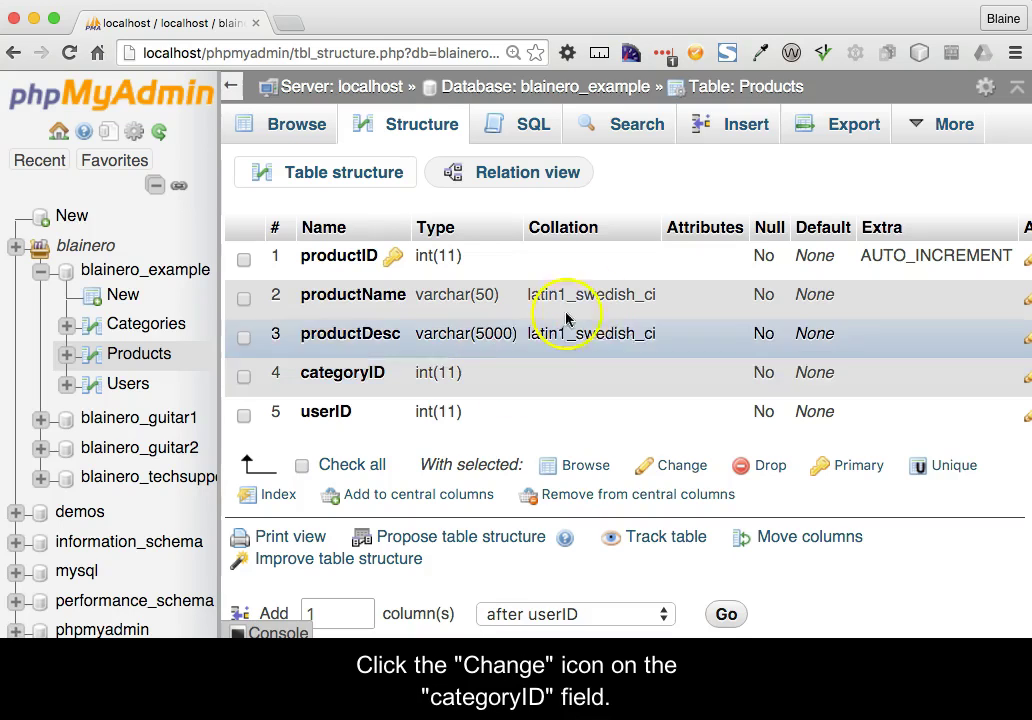
# - Add the comment "FK_Categories" to the categoryID column of the Products table and save the change
pyautogui.hscroll(3, 684, 370)
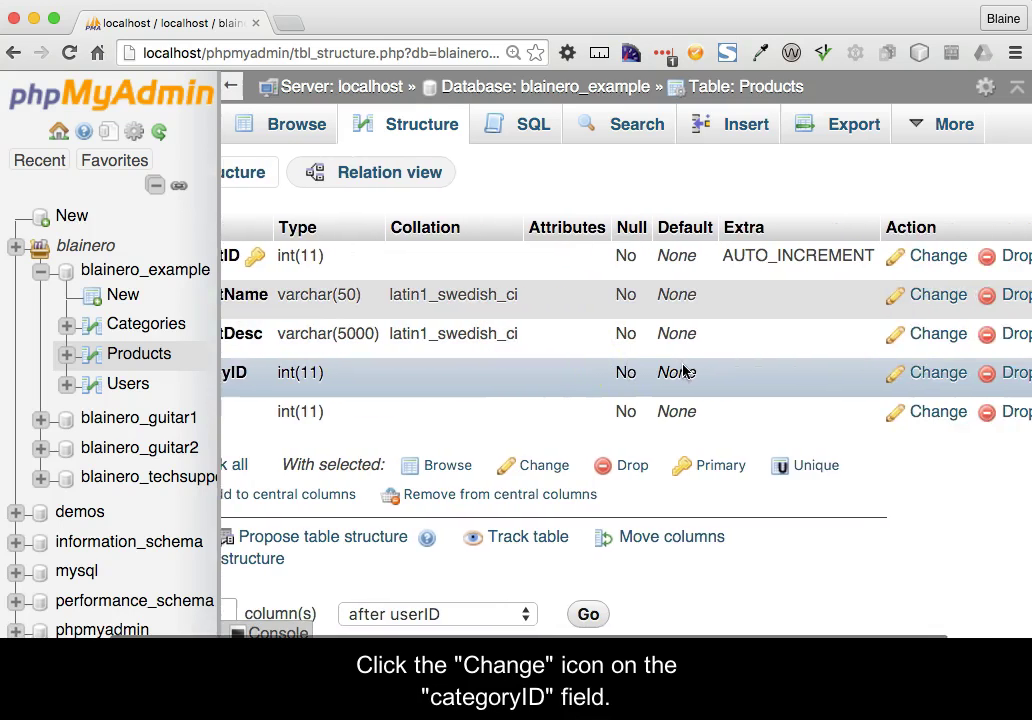
pyautogui.click(909, 376)
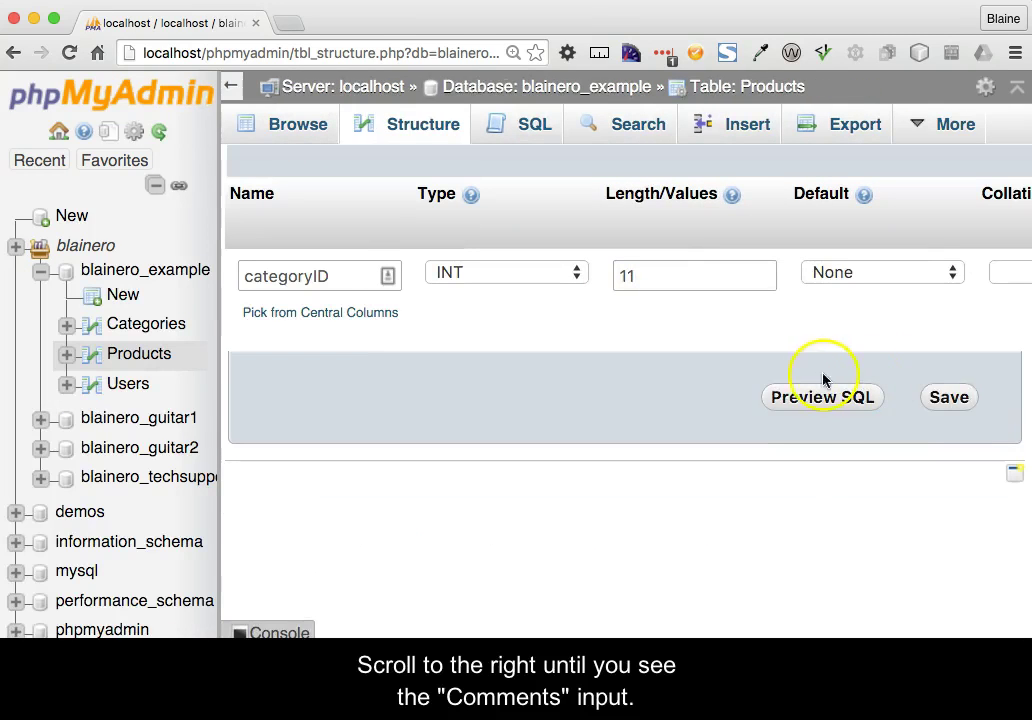
pyautogui.hscroll(1, 868, 349)
pyautogui.hscroll(10, 868, 349)
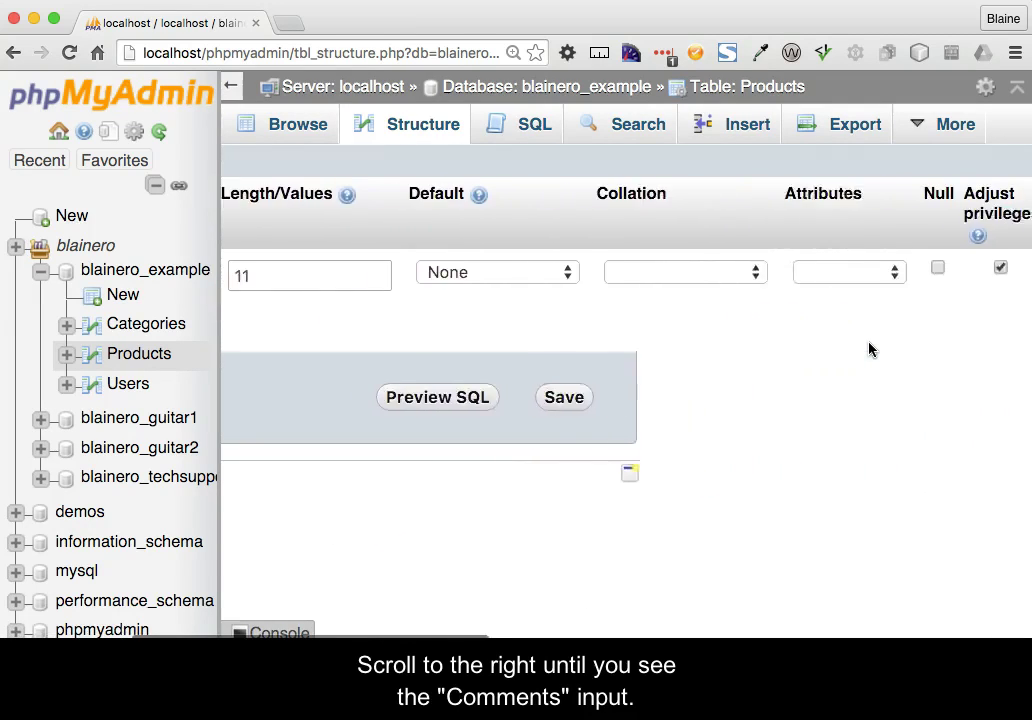
pyautogui.hscroll(2, 868, 349)
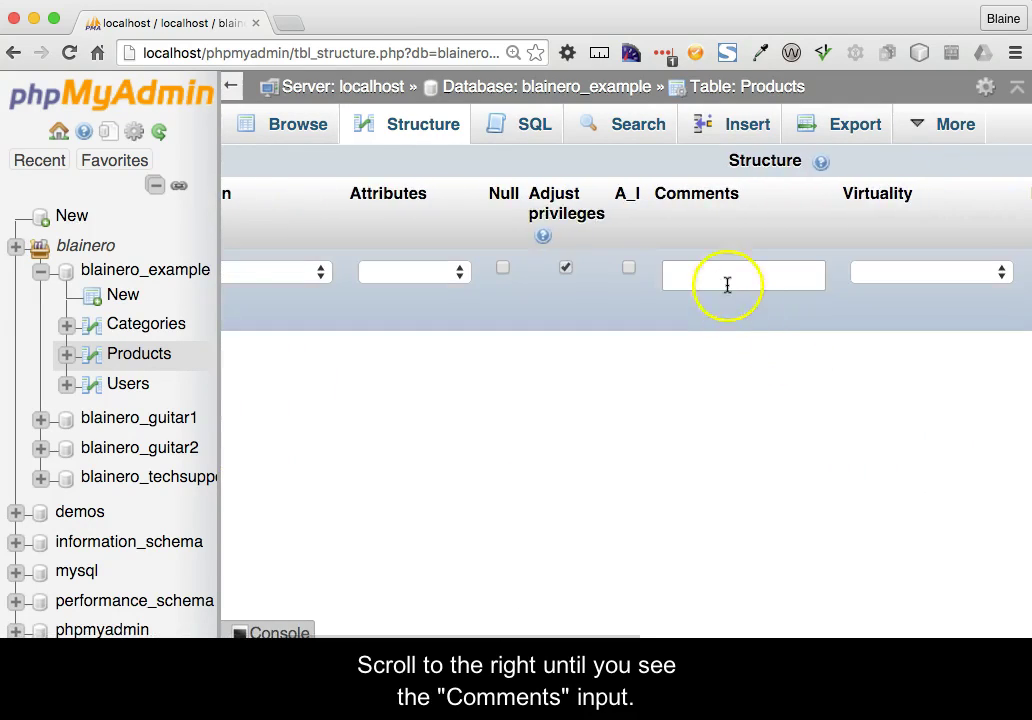
pyautogui.click(725, 280)
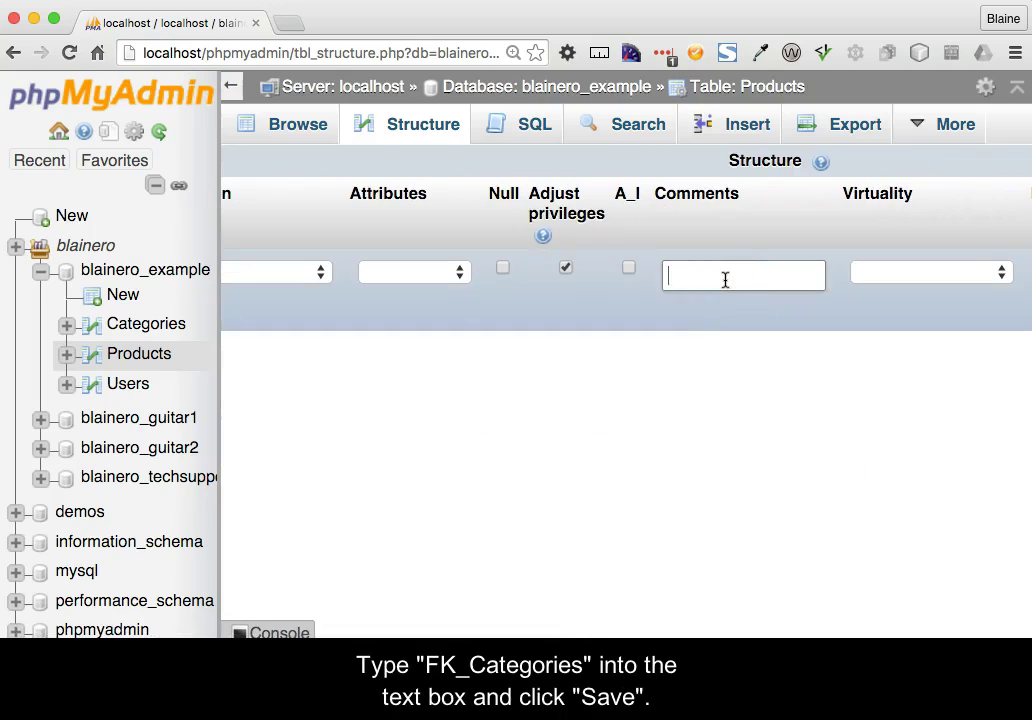
pyautogui.write('FK_Categories')
pyautogui.click(486, 523)
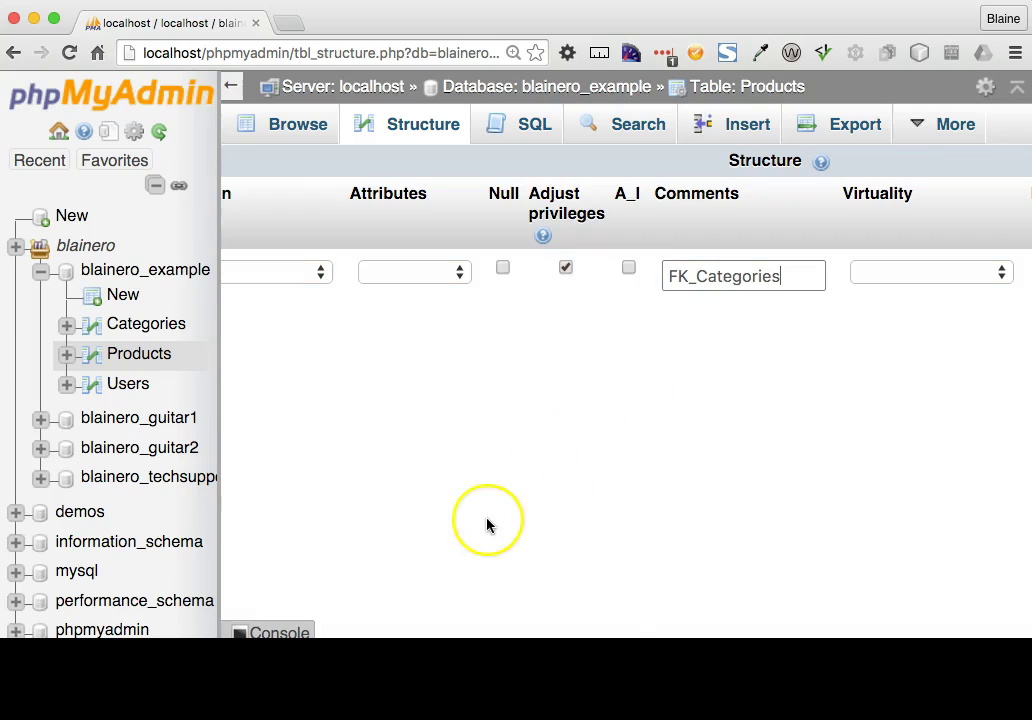
pyautogui.hscroll(-3, 487, 525)
pyautogui.hscroll(-5, 487, 525)
pyautogui.click(800, 405)
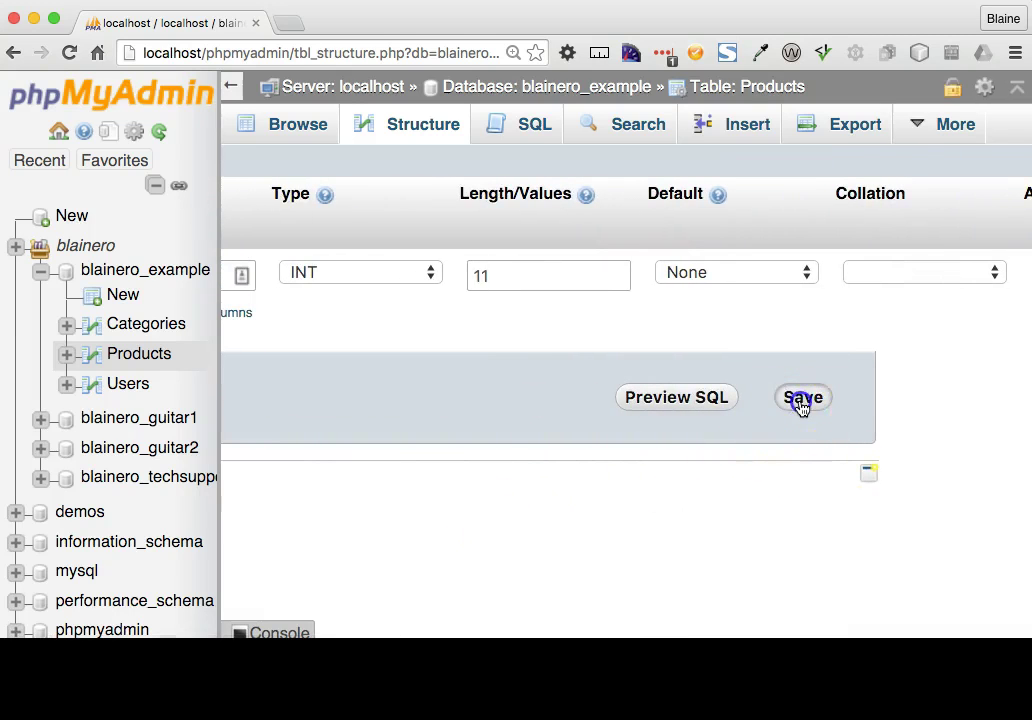
pyautogui.hscroll(-2, 625, 510)
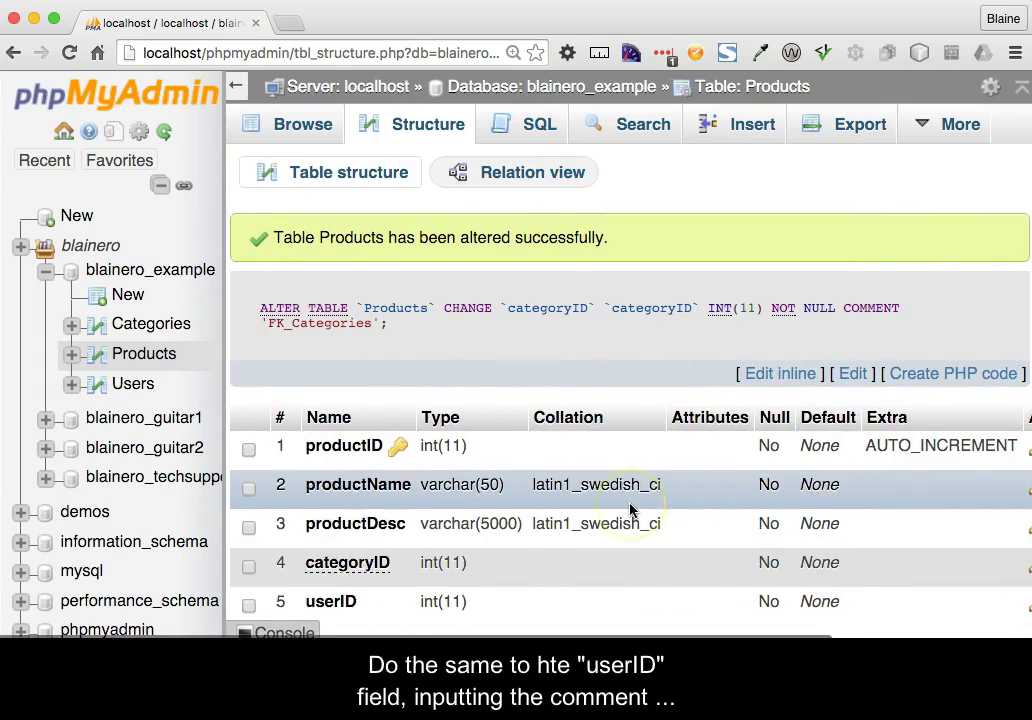
# - Add the comment "FK_Users" to the userID column of the Products table and save the change
pyautogui.scroll(-2, 630, 510)
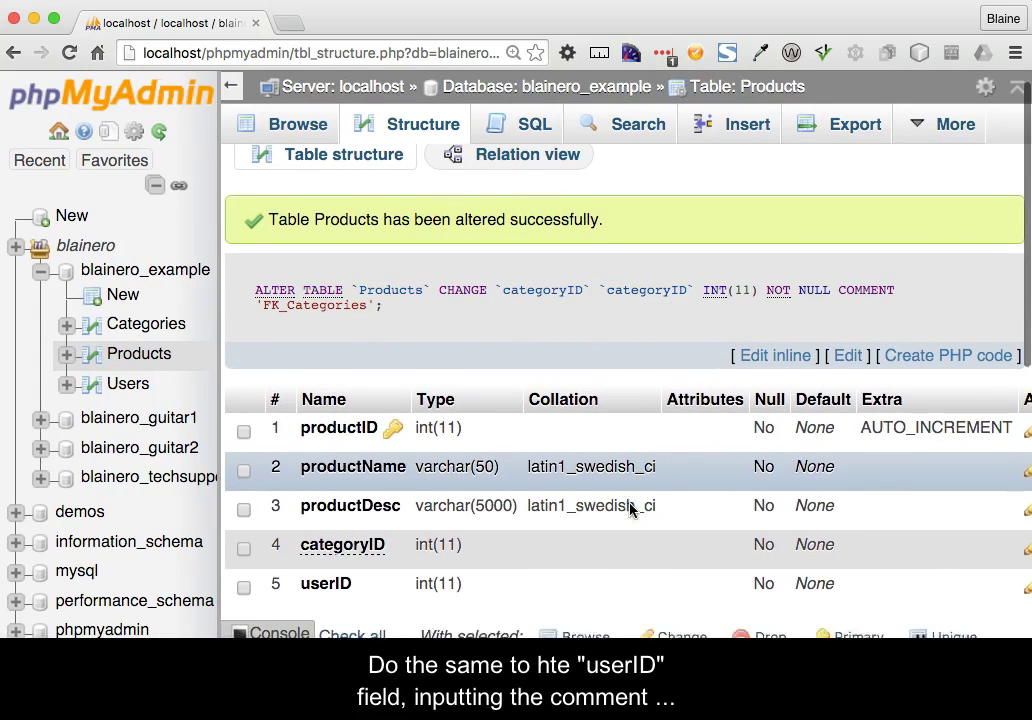
pyautogui.hscroll(3, 630, 510)
pyautogui.hscroll(2, 630, 510)
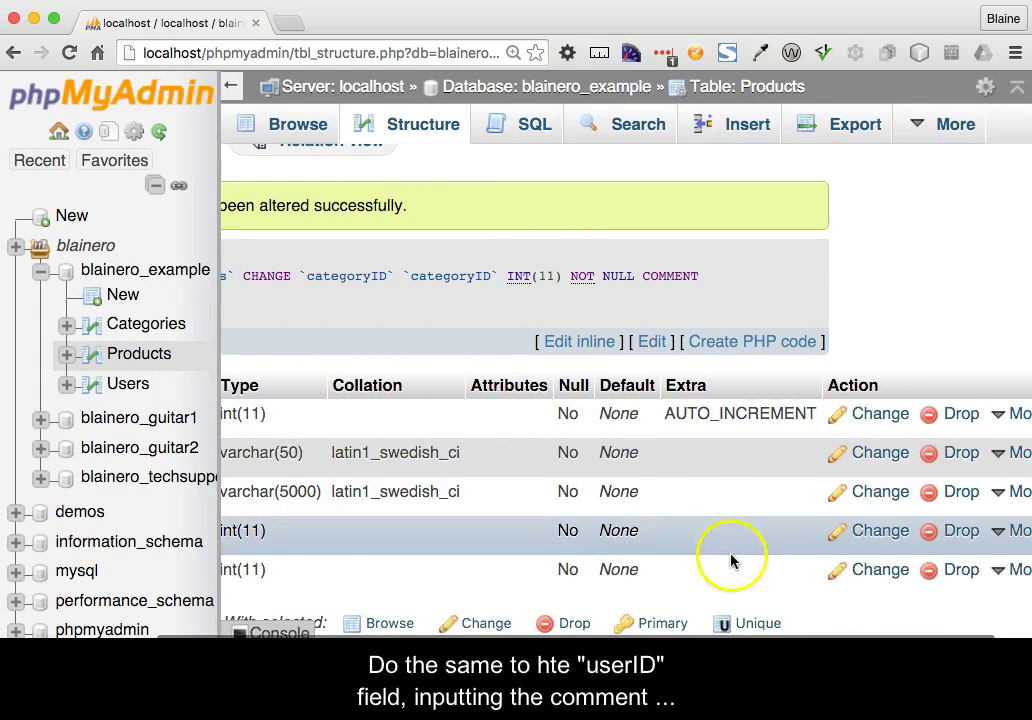
pyautogui.click(868, 570)
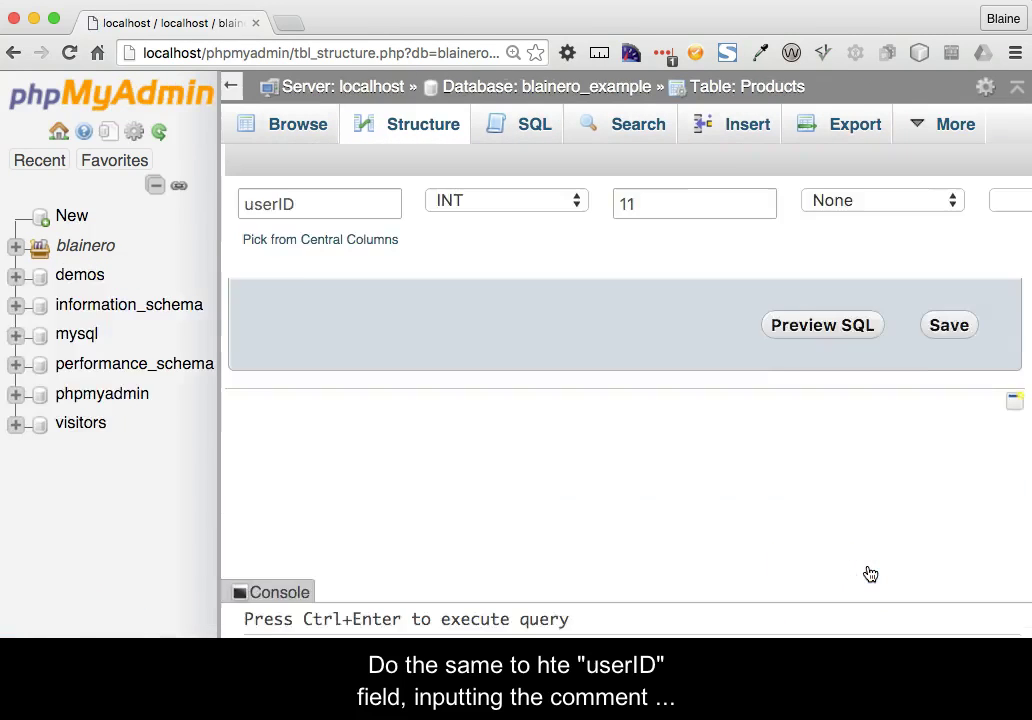
pyautogui.hscroll(10, 889, 319)
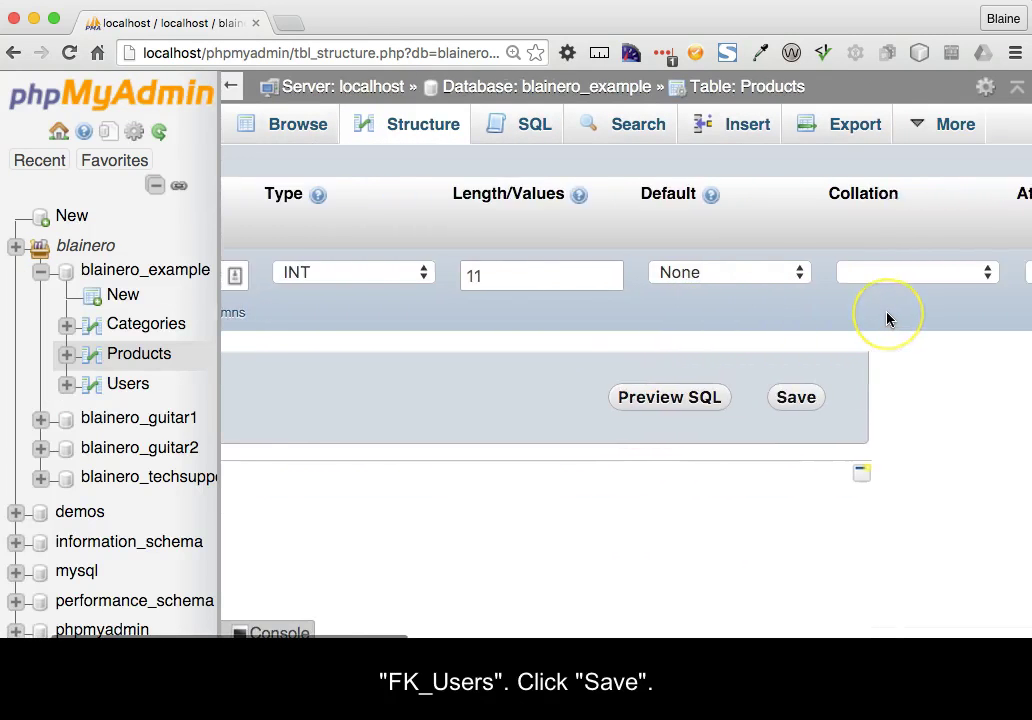
pyautogui.click(726, 277)
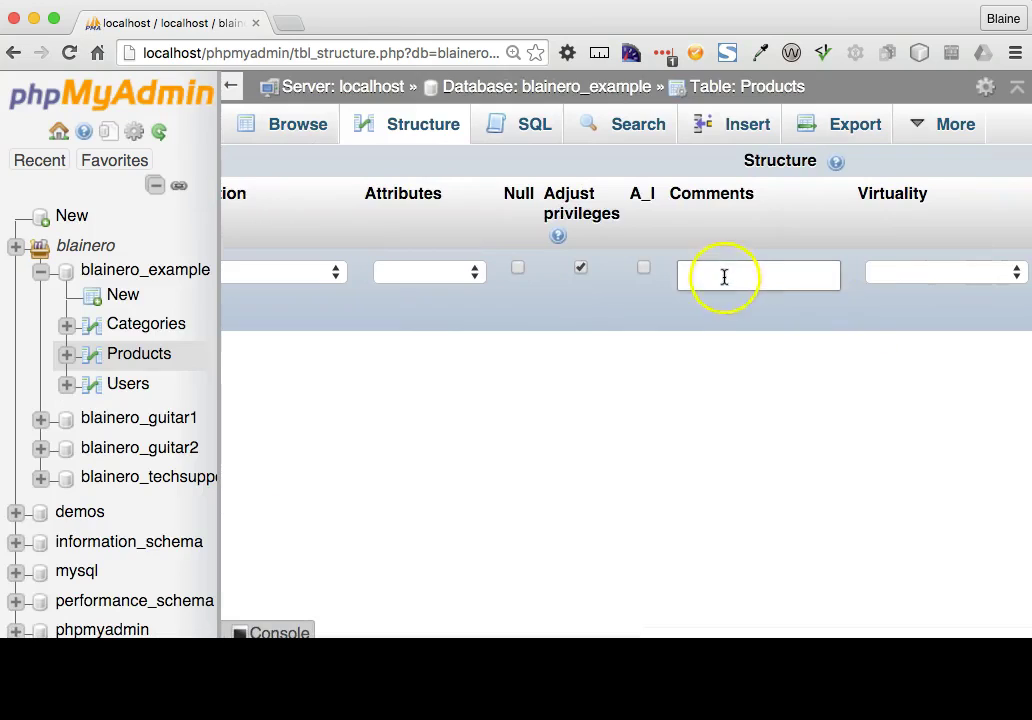
pyautogui.write('FK')
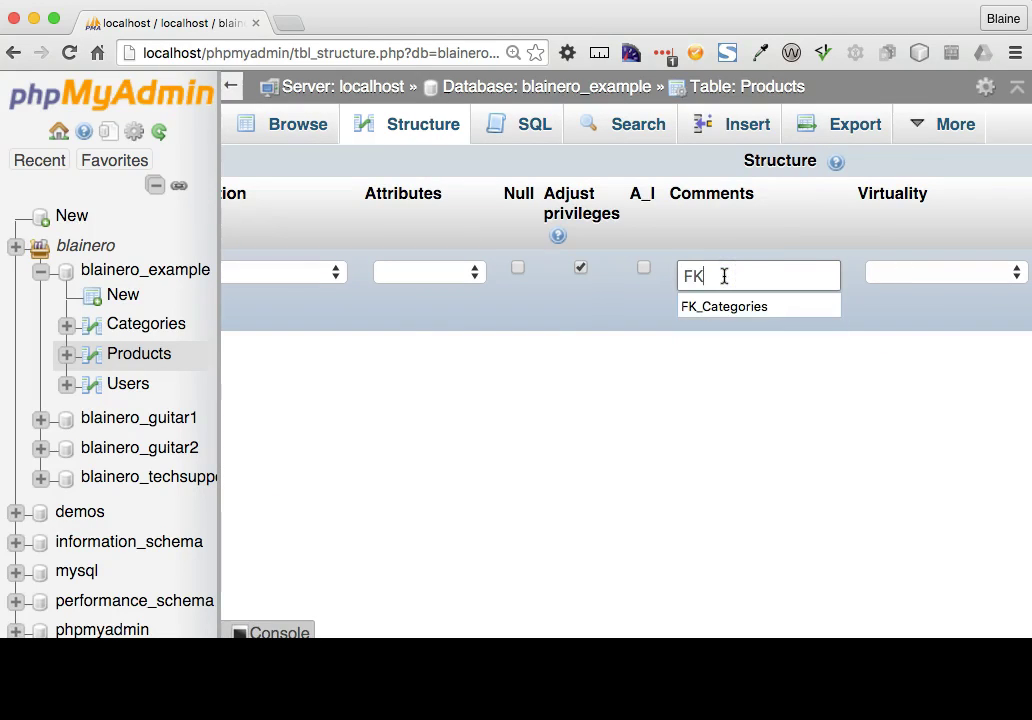
pyautogui.write('_Users')
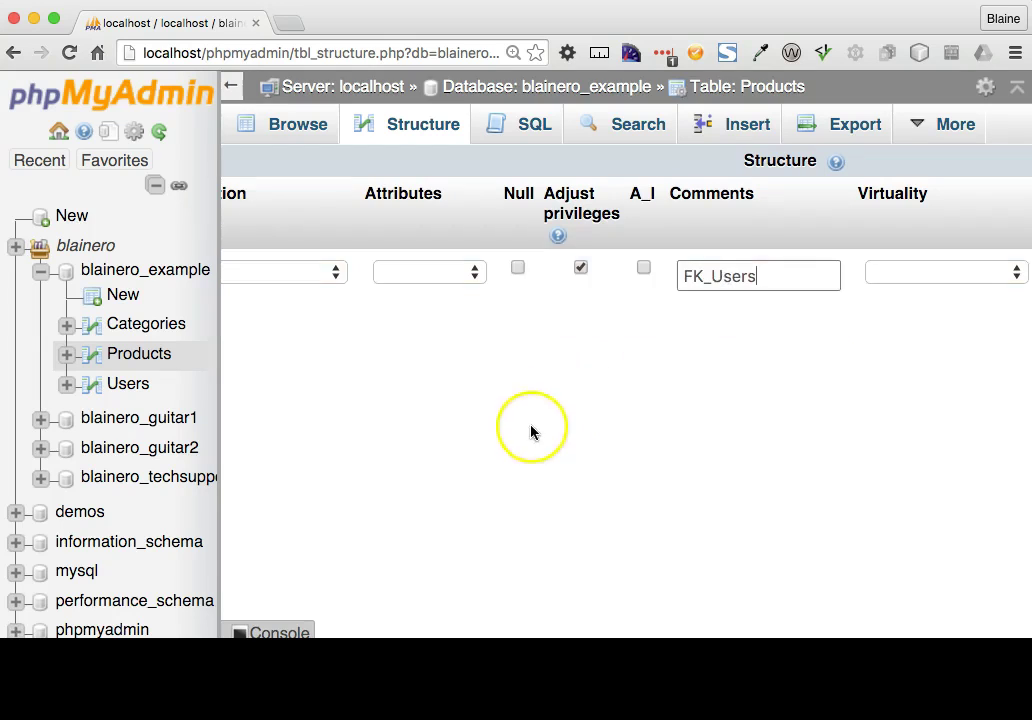
pyautogui.hscroll(-10, 532, 433)
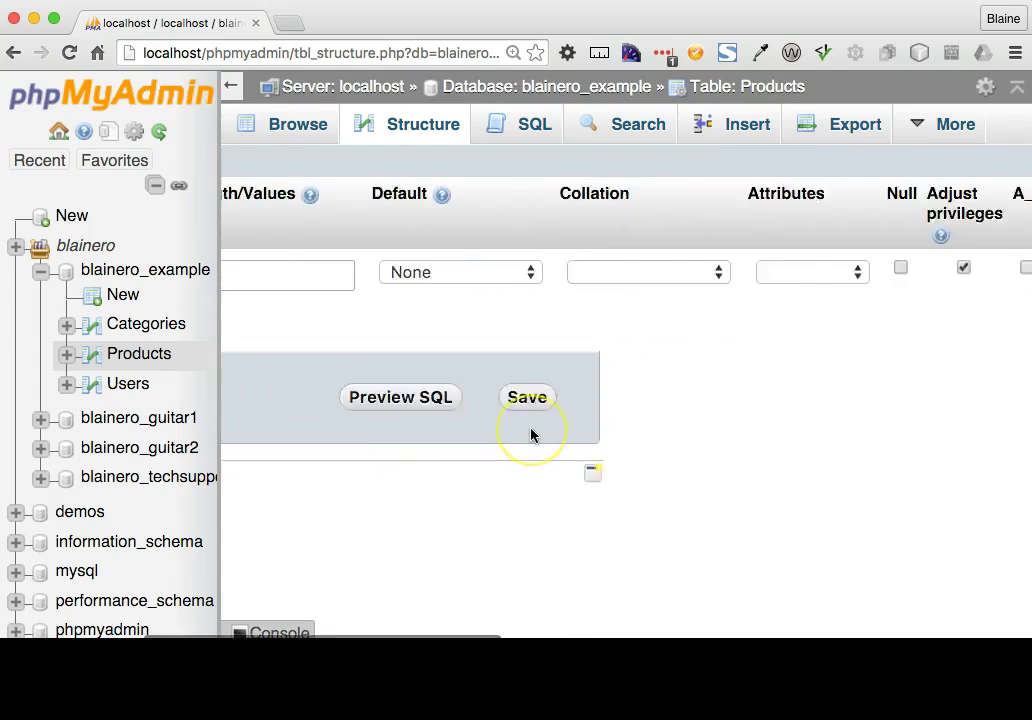
pyautogui.click(945, 397)
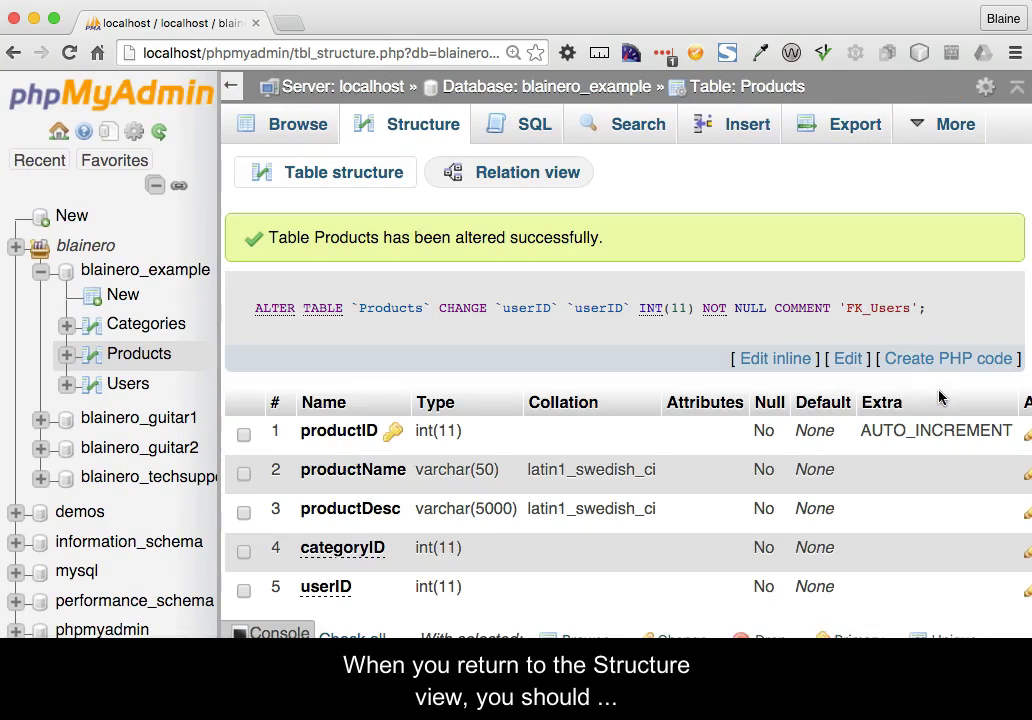
# - Check the comments attached to the categoryID and userID column names in the Products structure
pyautogui.scroll(-2, 702, 510)
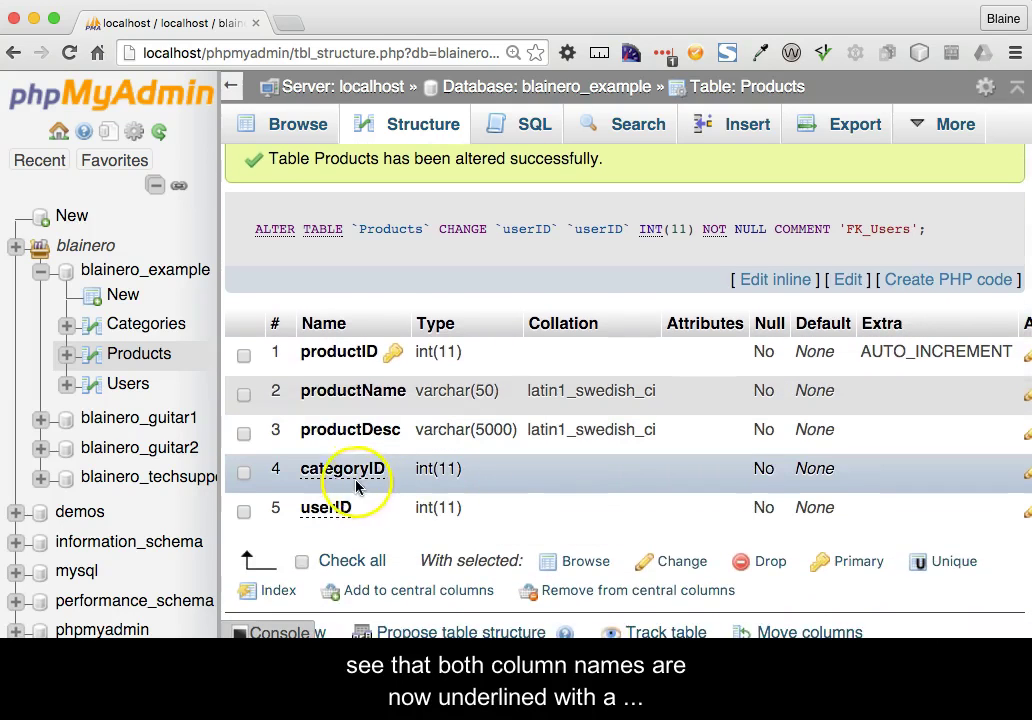
pyautogui.moveTo(352, 474)
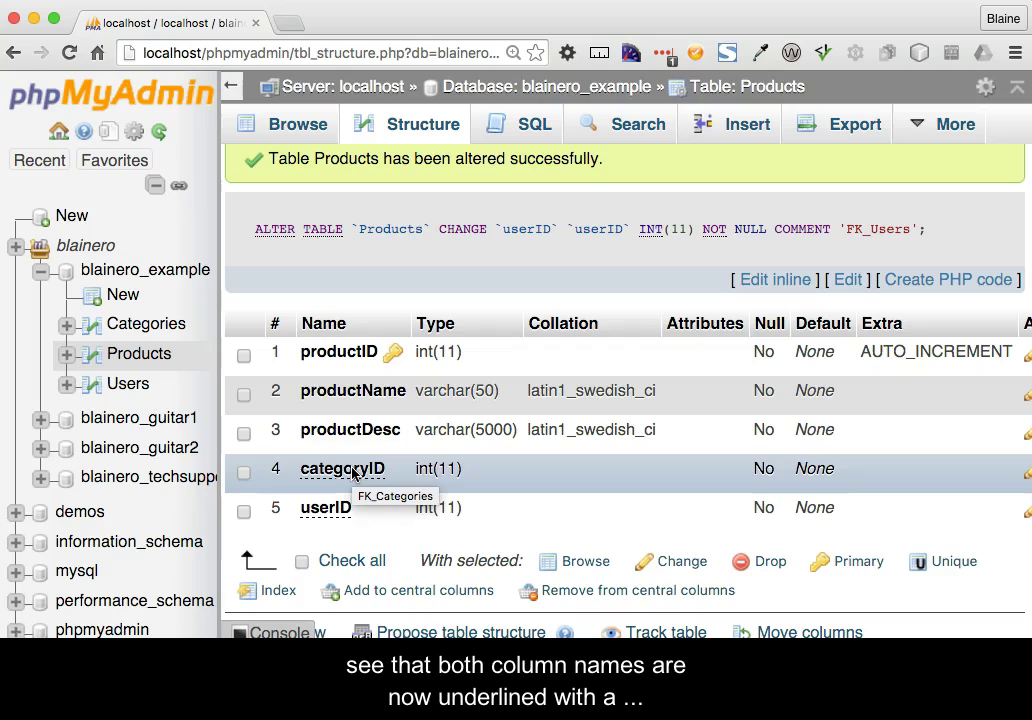
pyautogui.moveTo(302, 513)
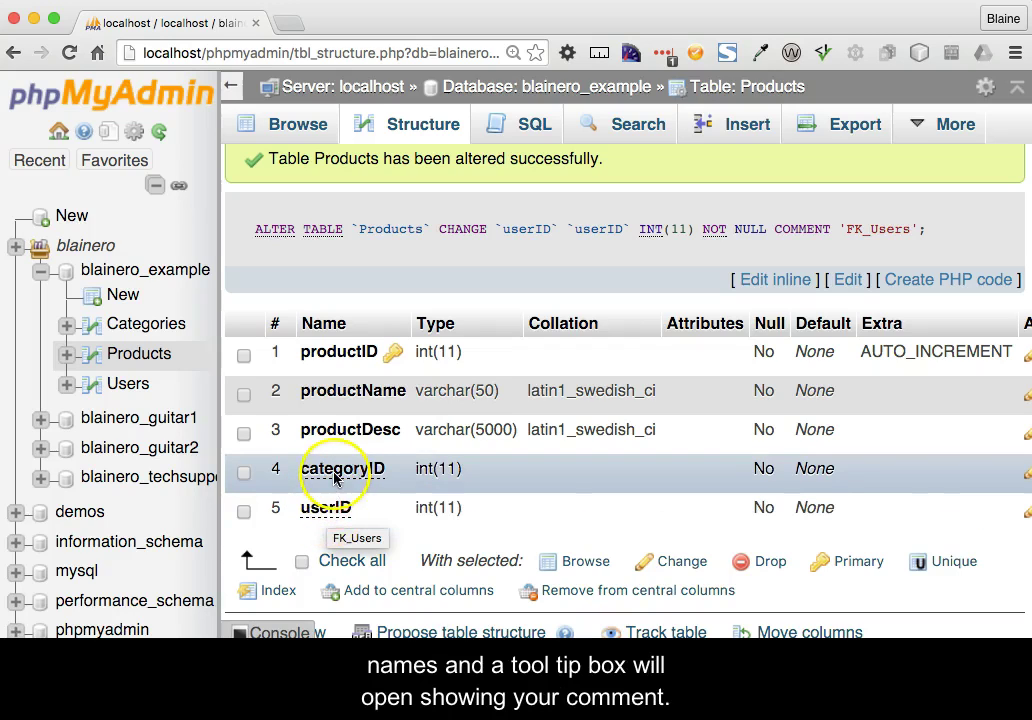
pyautogui.moveTo(333, 513)
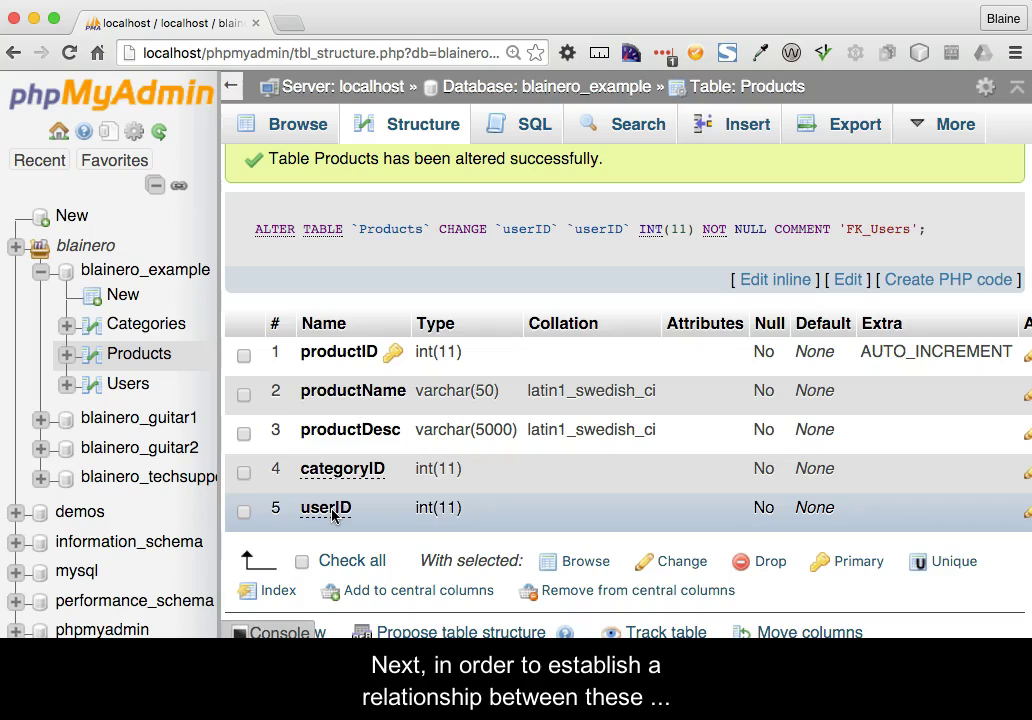
pyautogui.click(565, 489)
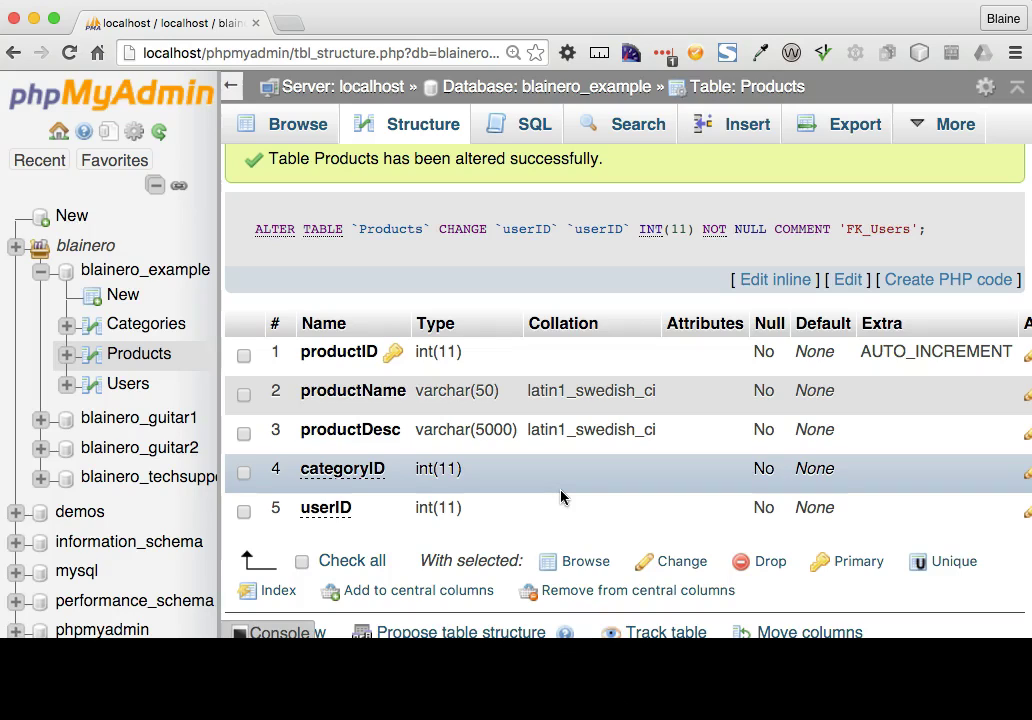
# - Add an index to the categoryID column of the Products table and confirm the ALTER TABLE query
pyautogui.hscroll(5, 561, 497)
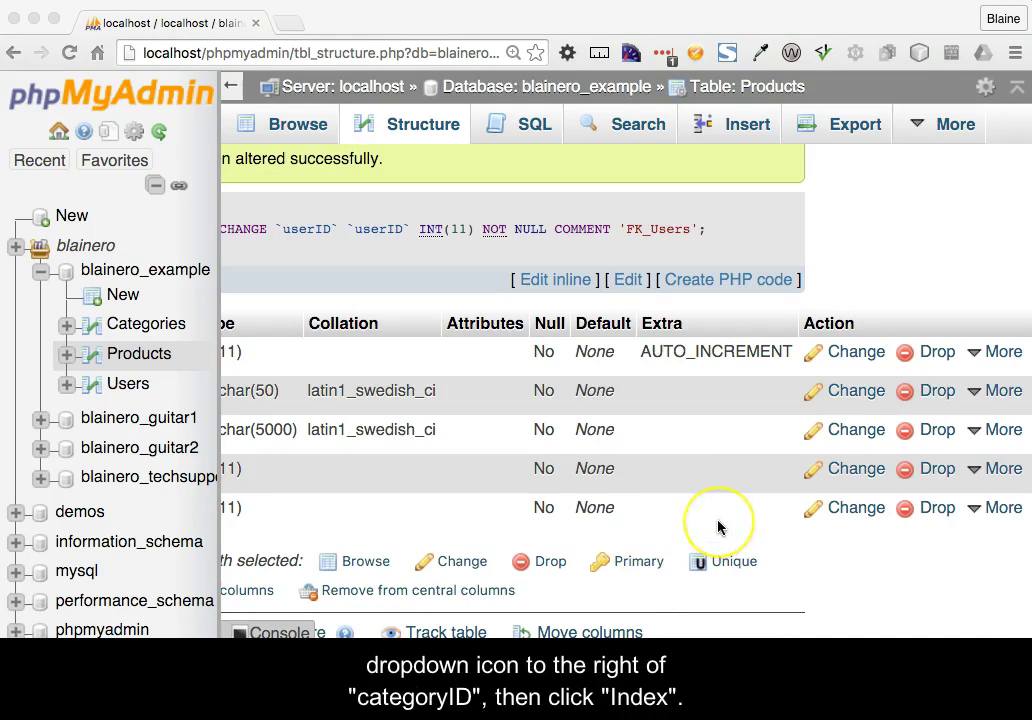
pyautogui.click(997, 470)
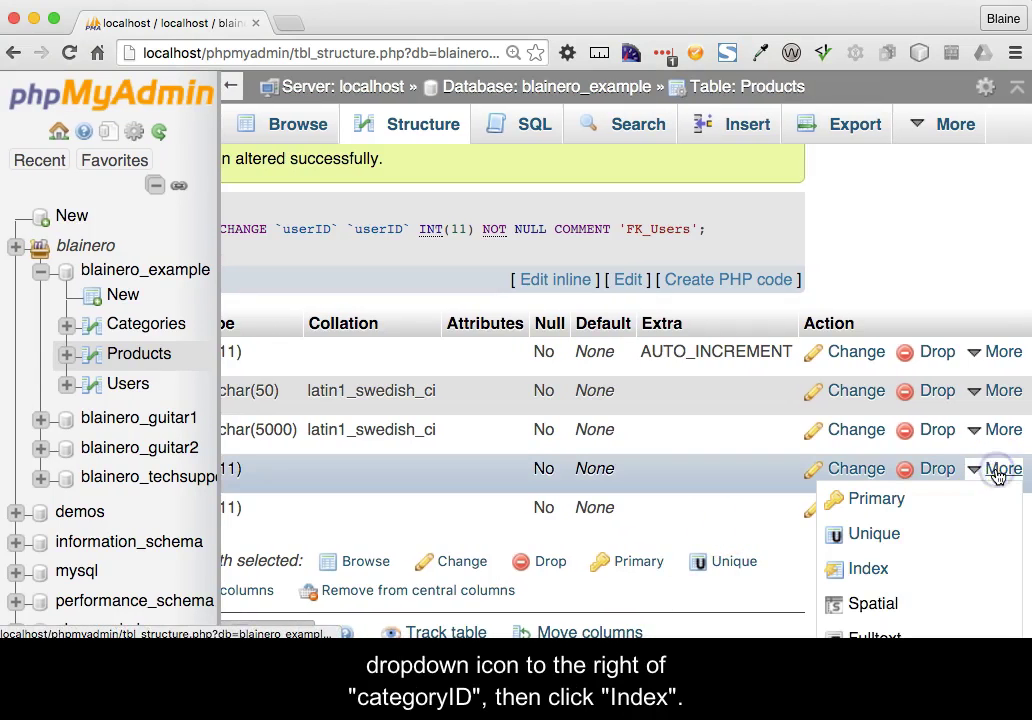
pyautogui.click(869, 569)
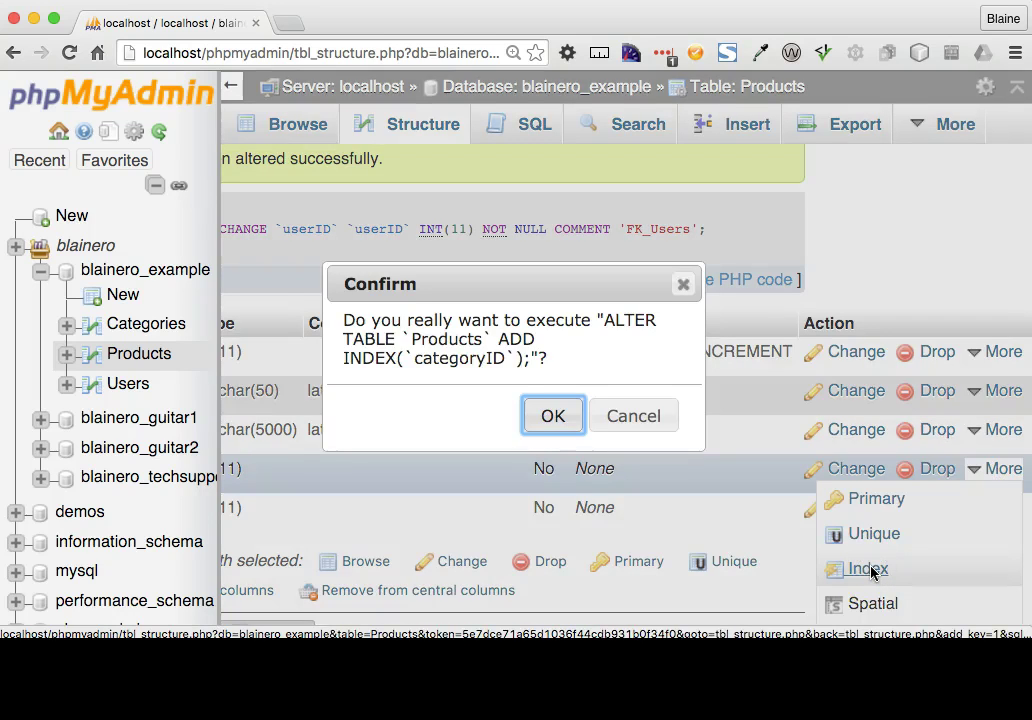
pyautogui.click(845, 558)
pyautogui.click(535, 421)
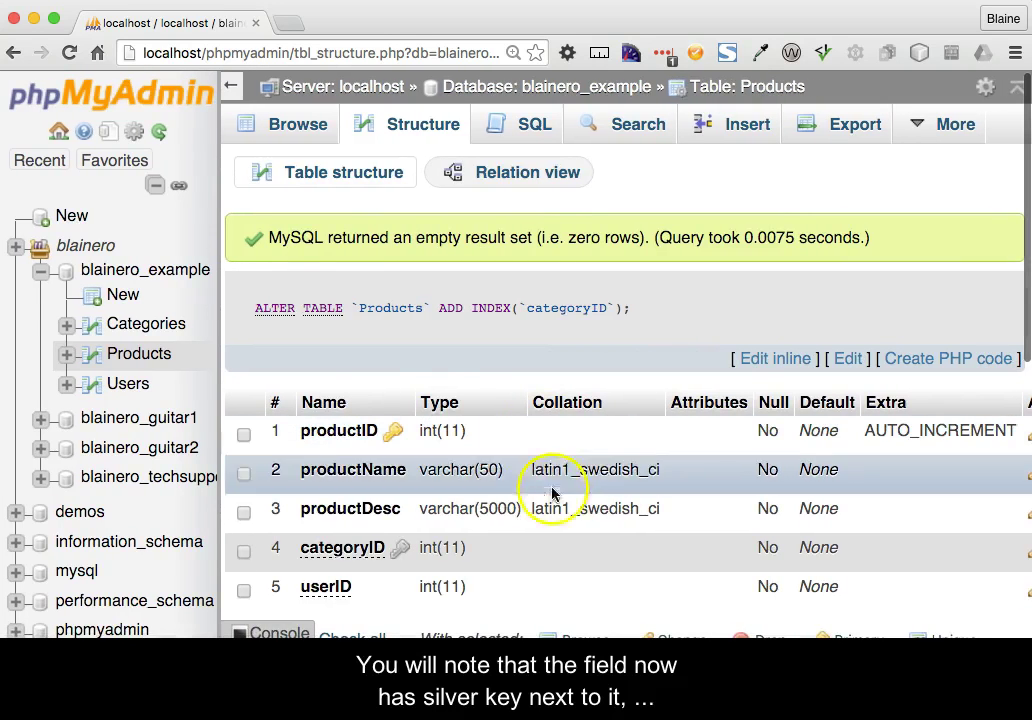
# - Add an index to the userID column of the Products table and confirm the ALTER TABLE query
pyautogui.scroll(-2, 557, 503)
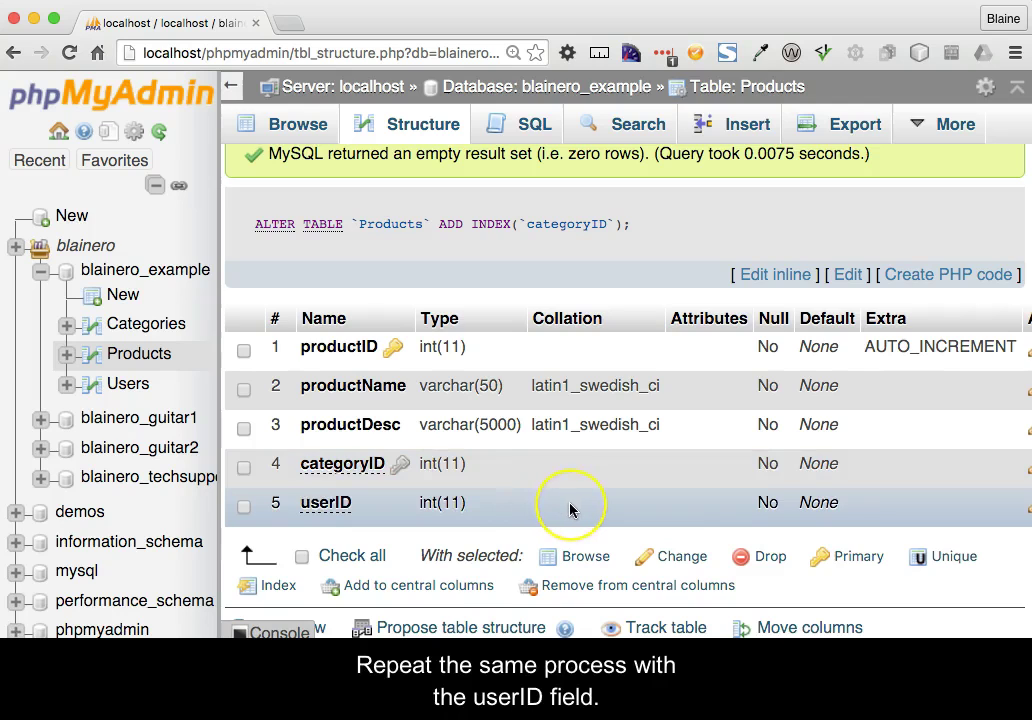
pyautogui.hscroll(5, 570, 510)
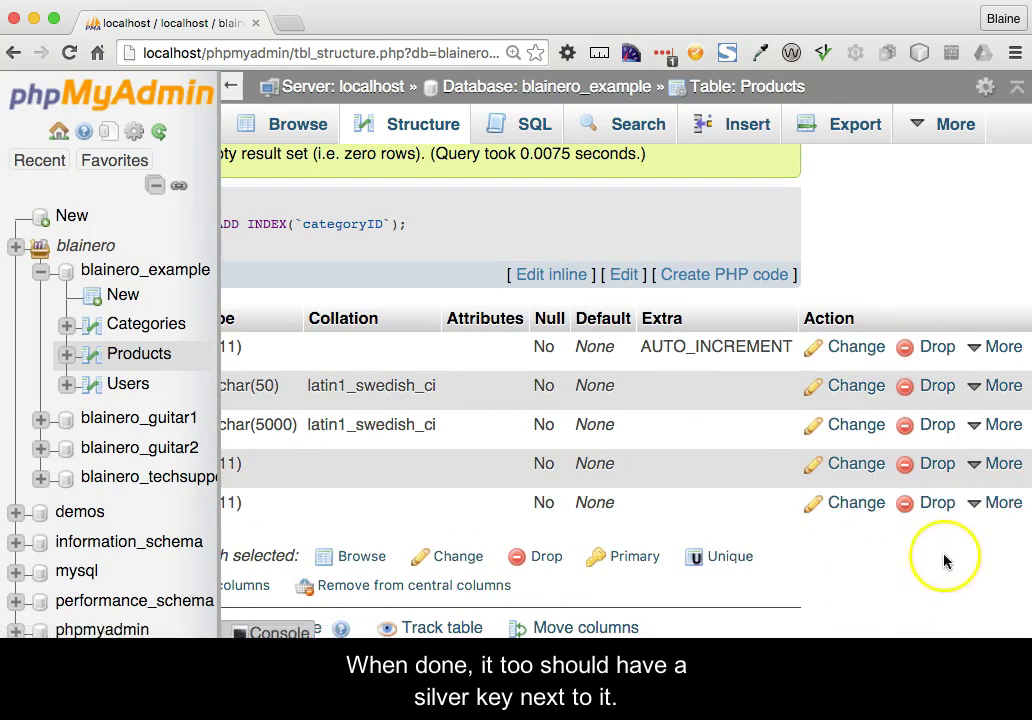
pyautogui.moveTo(1003, 505)
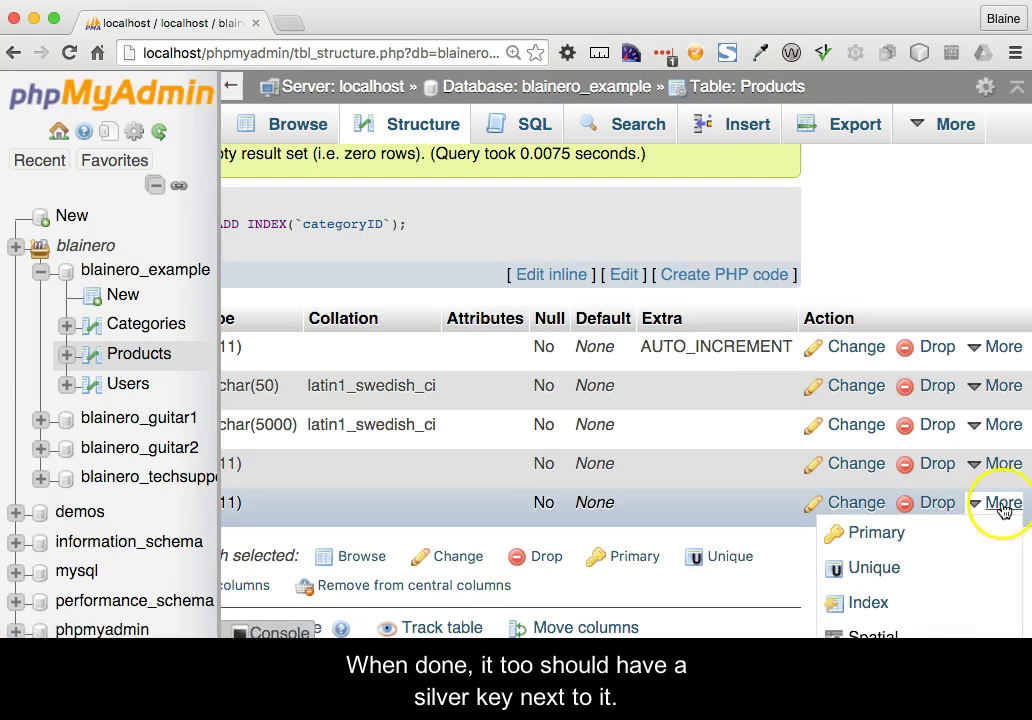
pyautogui.click(878, 607)
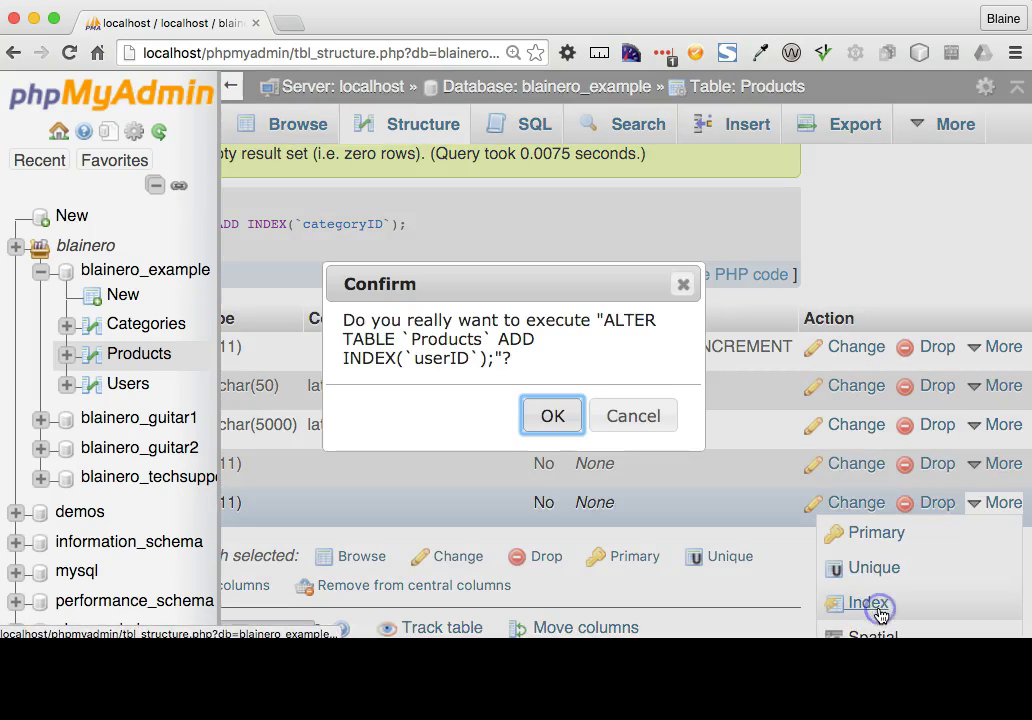
pyautogui.click(553, 415)
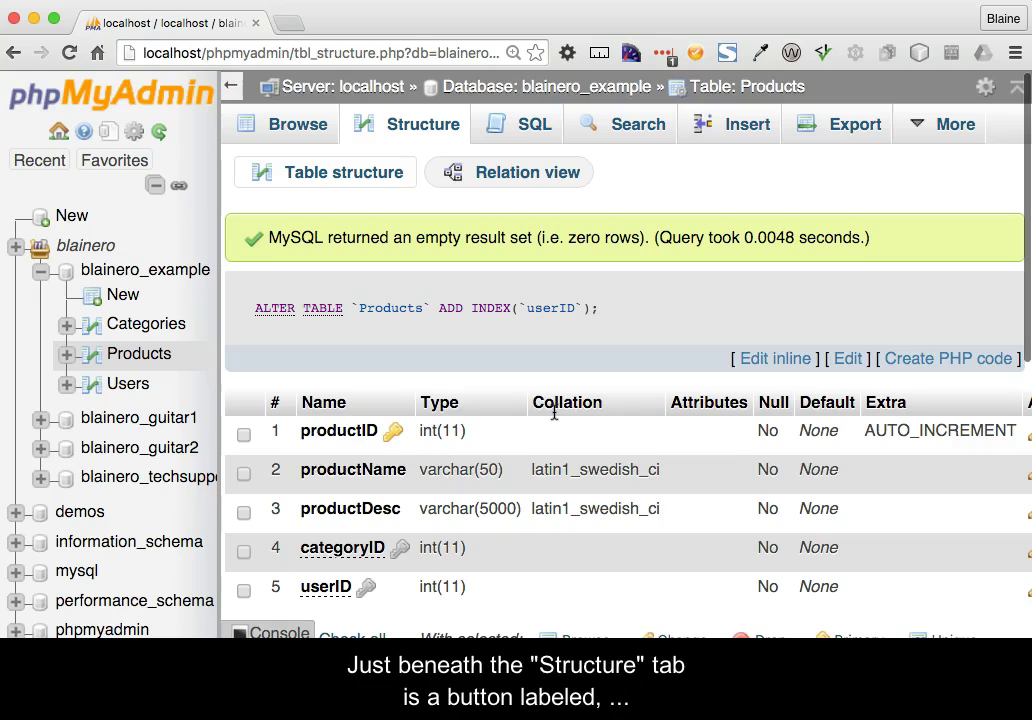
# - Open the relation settings of the Products table and name the new foreign key constraint "FK_Categories"
pyautogui.click(510, 187)
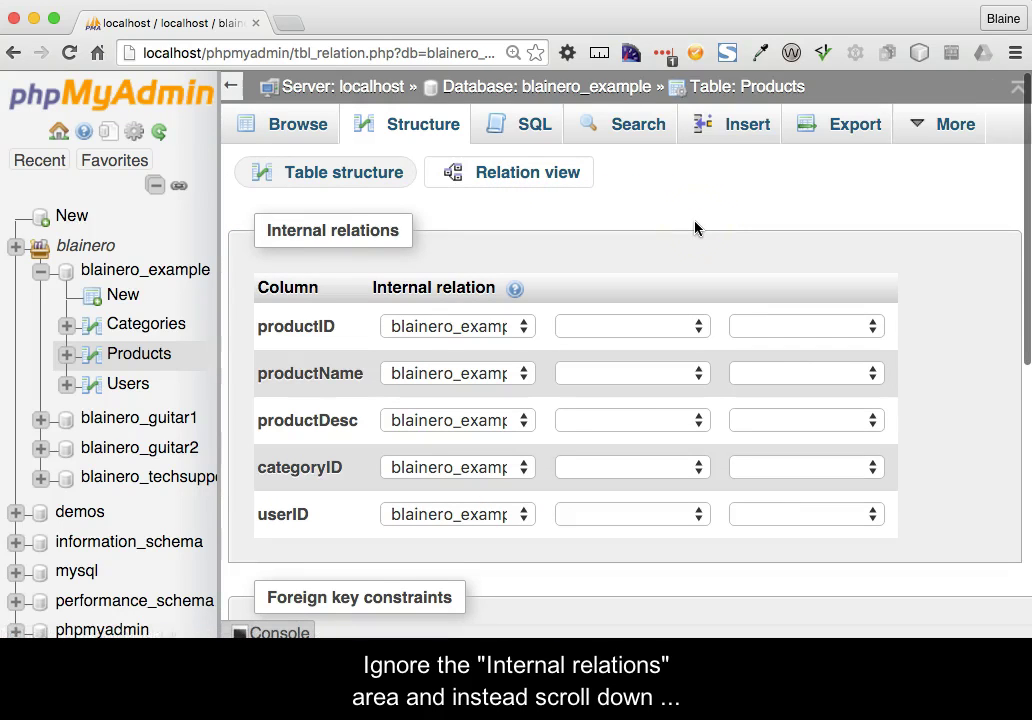
pyautogui.scroll(-10, 695, 228)
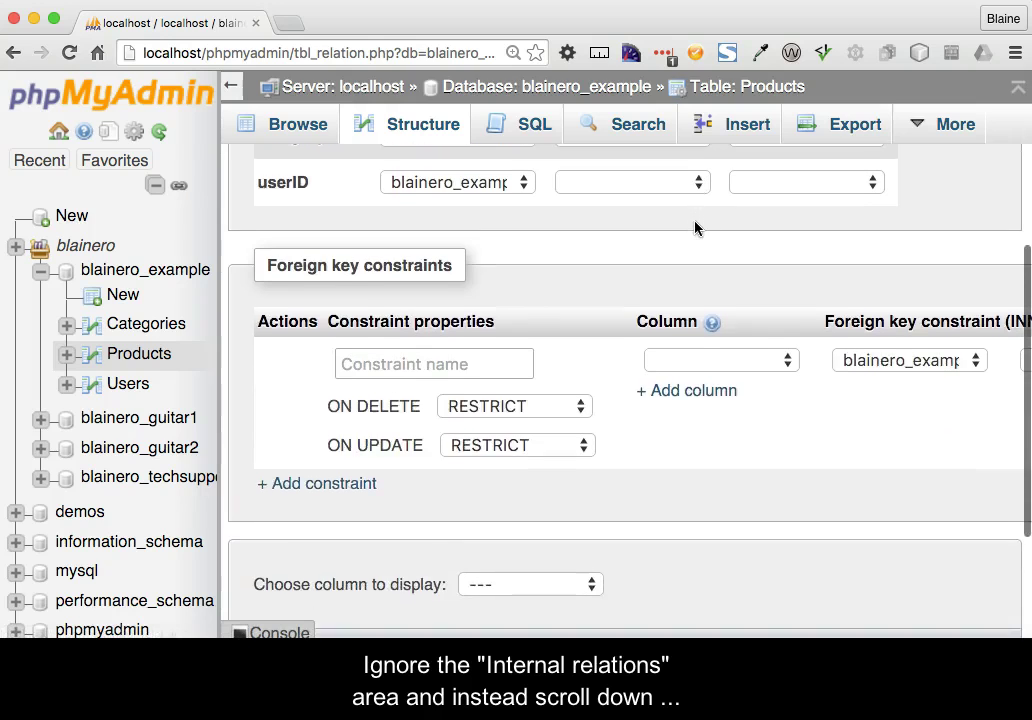
pyautogui.scroll(-1, 695, 228)
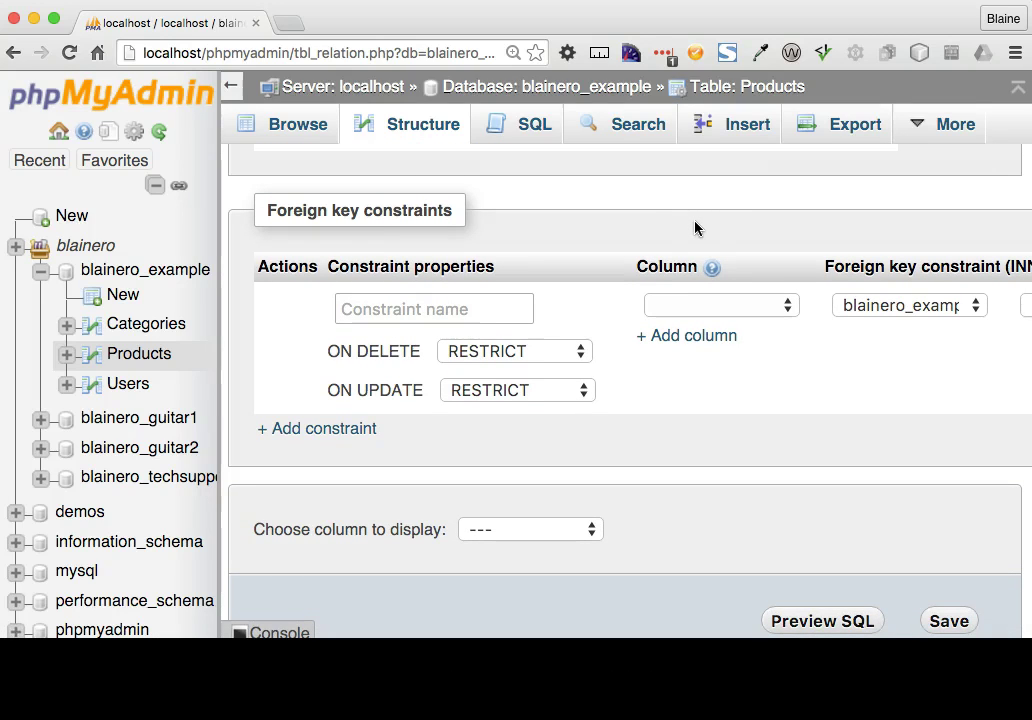
pyautogui.click(687, 230)
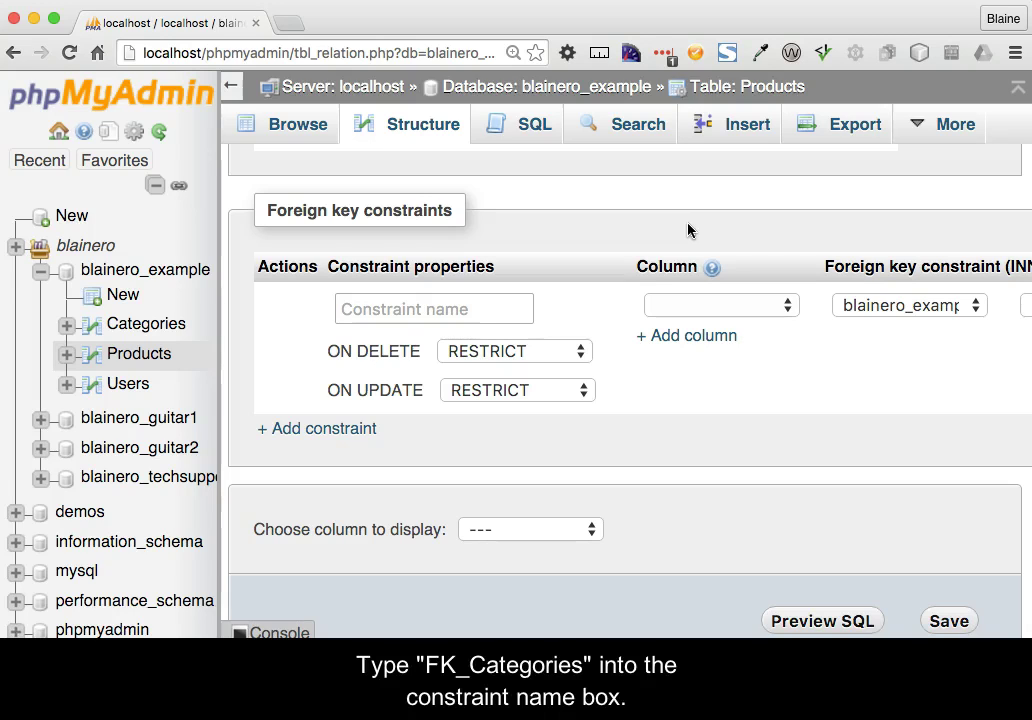
pyautogui.click(427, 303)
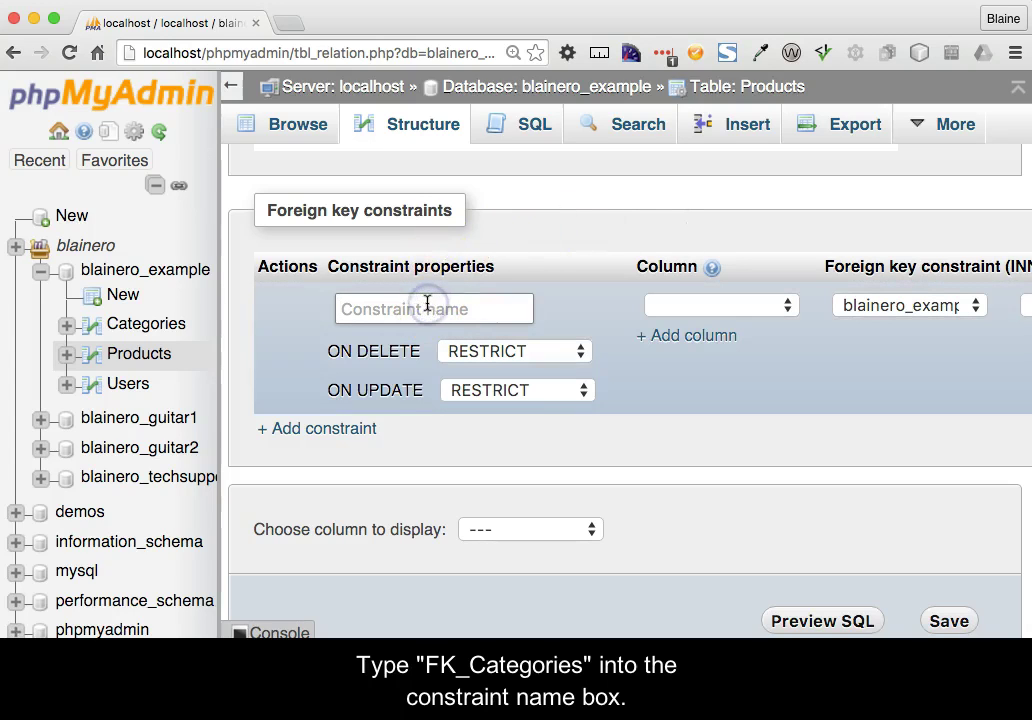
pyautogui.write('FK_')
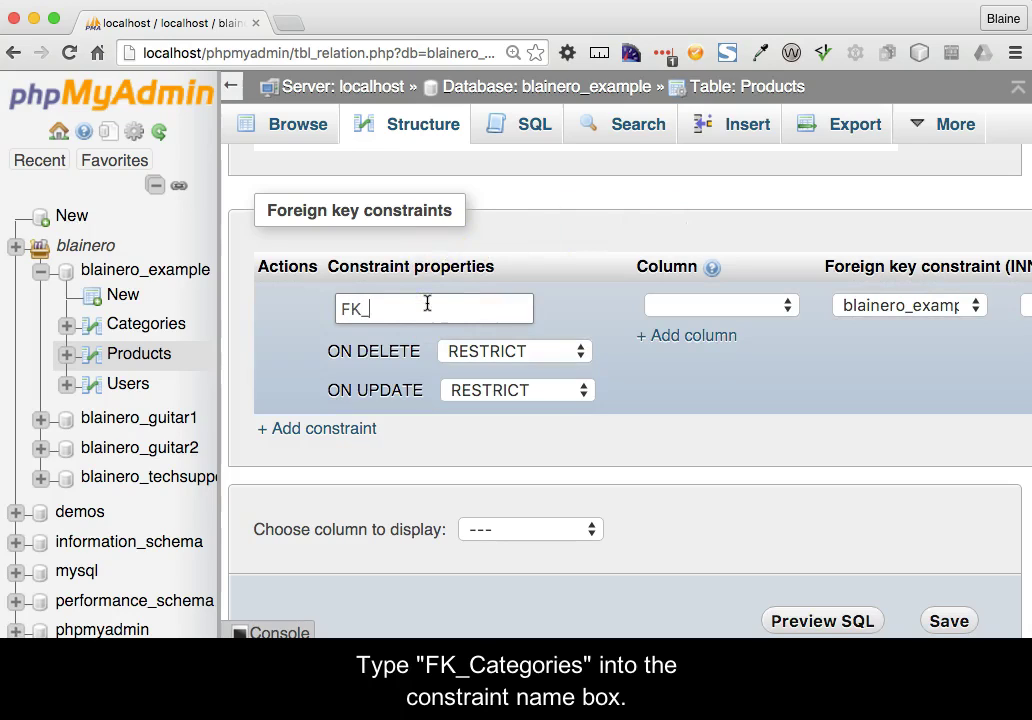
pyautogui.write('Categories')
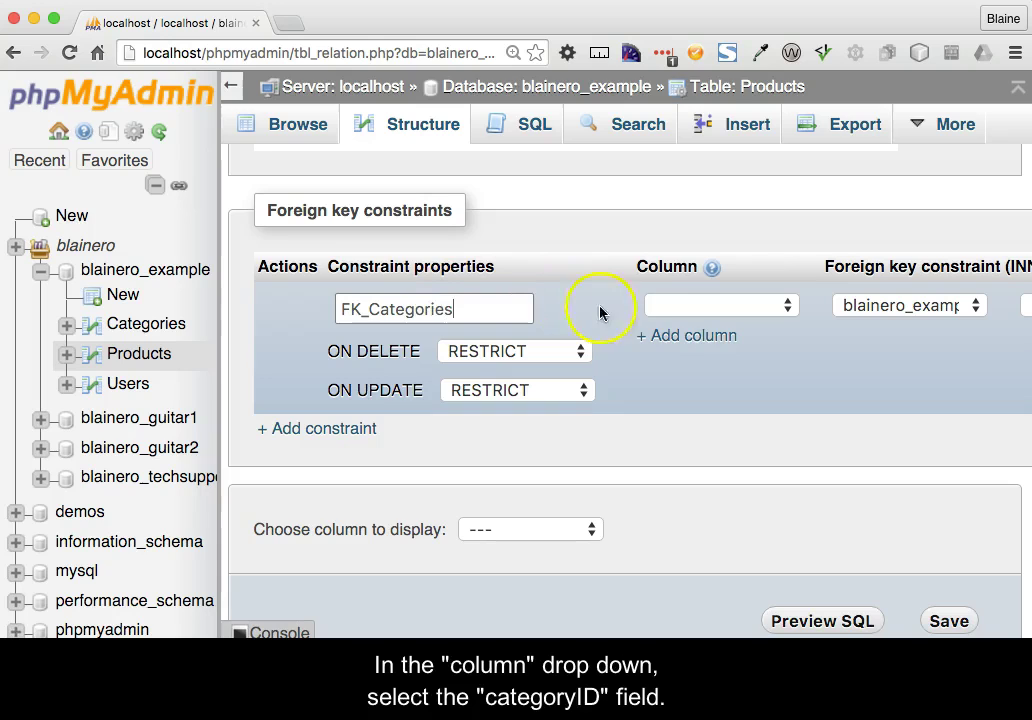
# - Link the FK_Categories constraint's categoryID column to the categoryID column of the Categories table
pyautogui.click(727, 308)
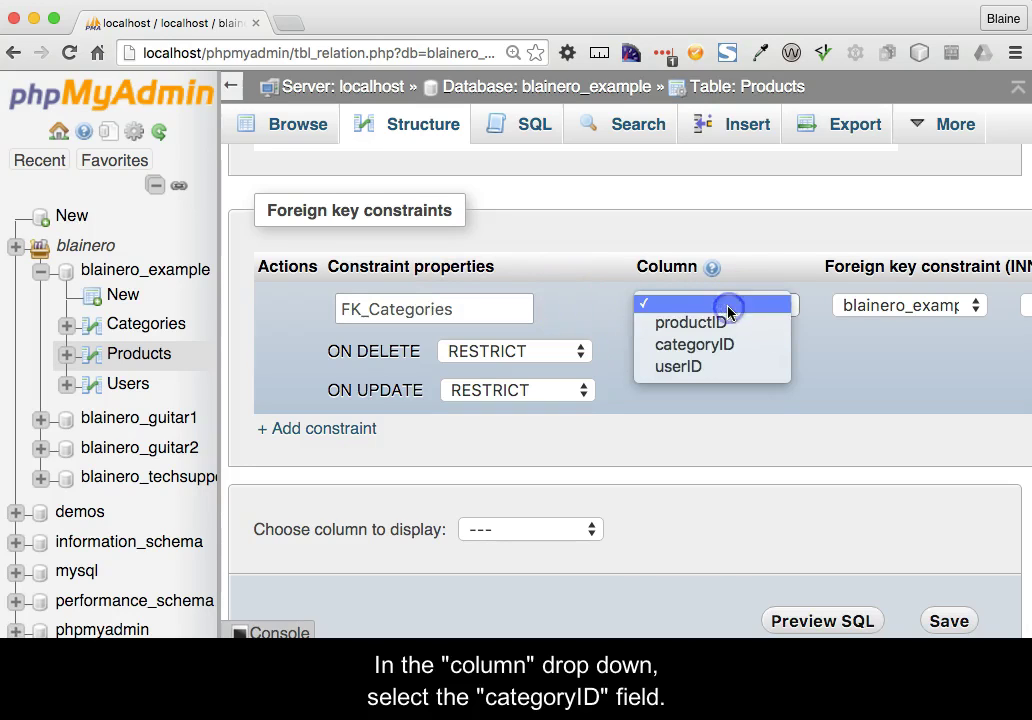
pyautogui.click(731, 344)
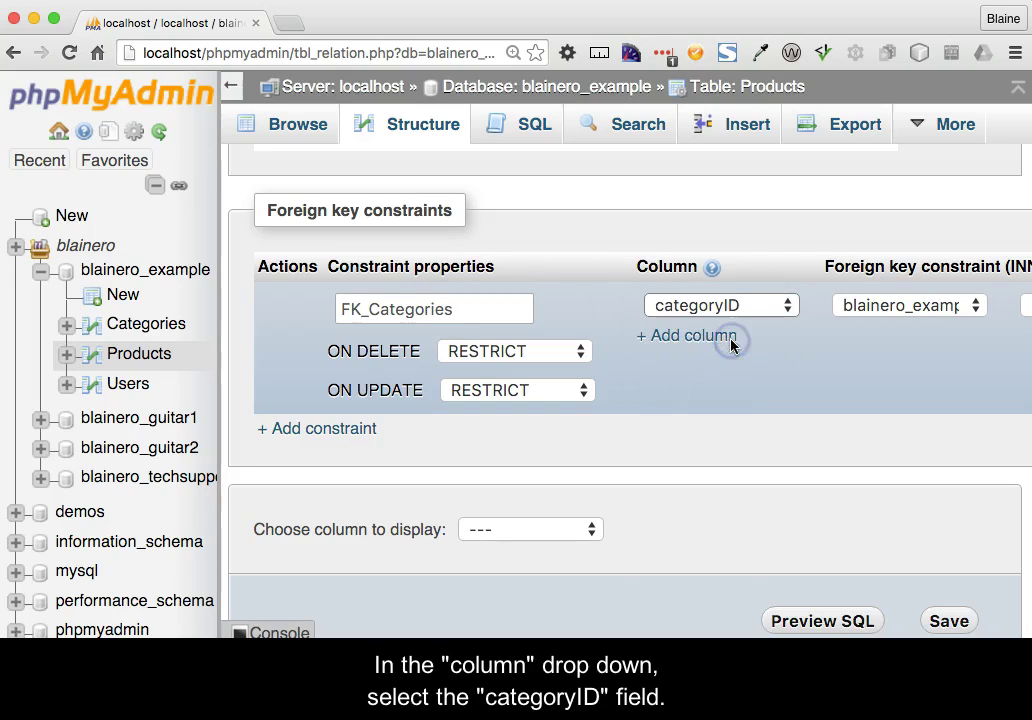
pyautogui.hscroll(5, 873, 390)
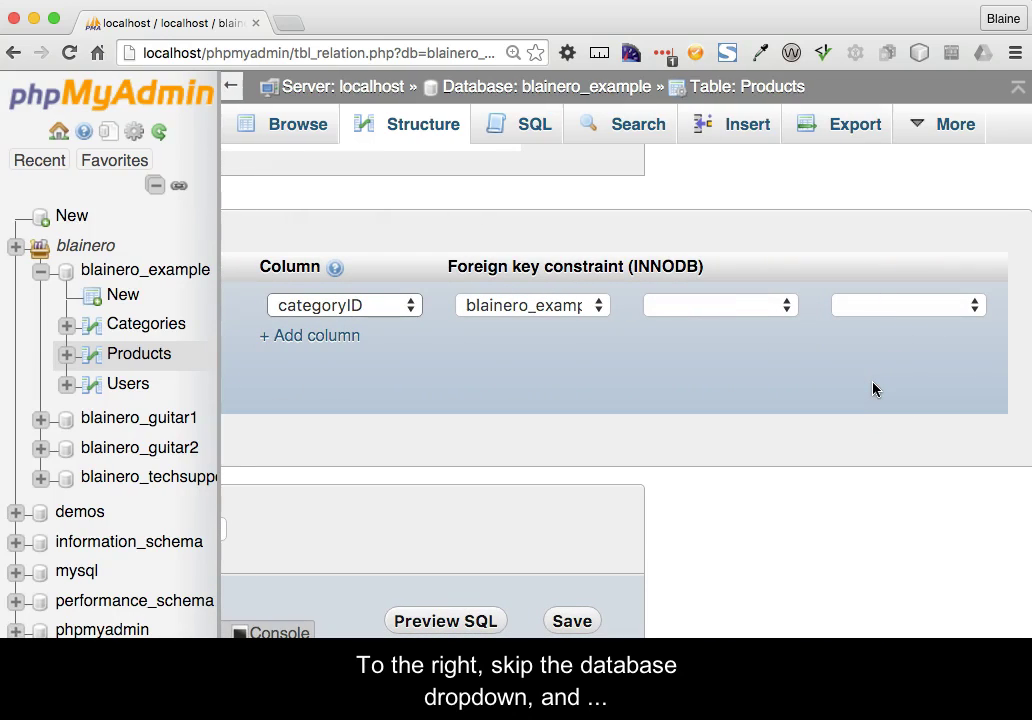
pyautogui.click(782, 305)
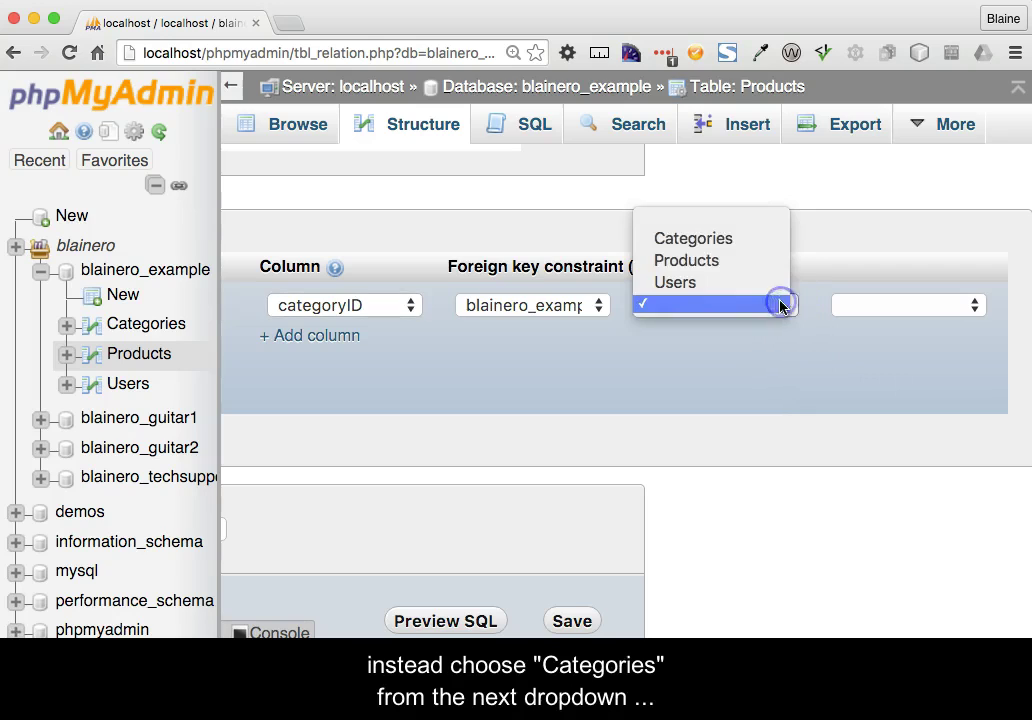
pyautogui.click(751, 237)
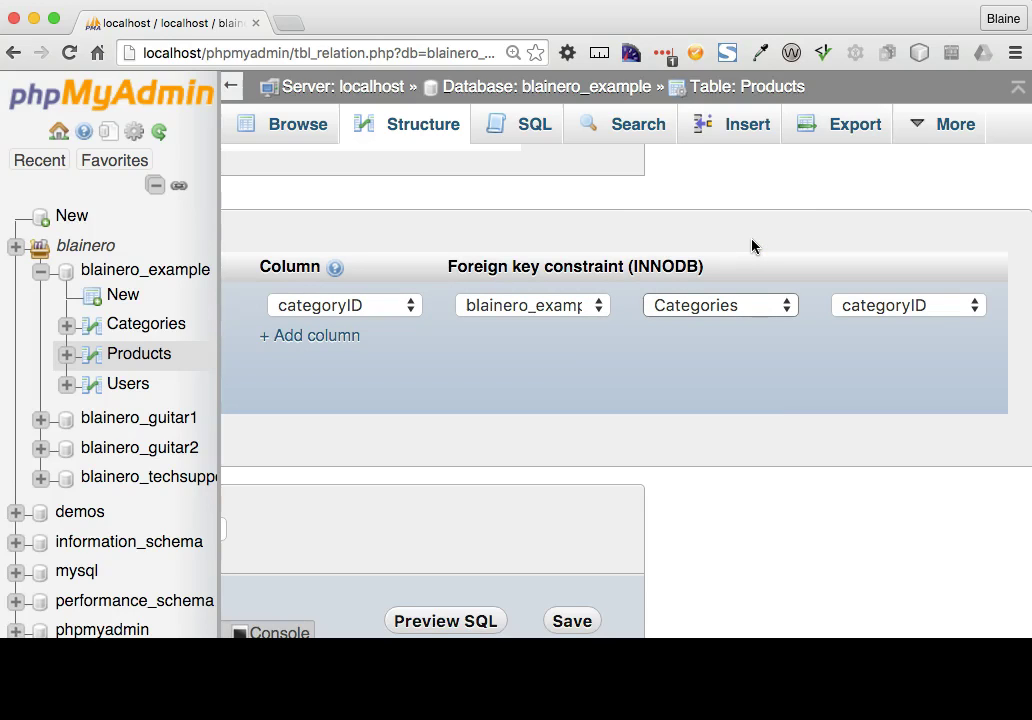
pyautogui.click(654, 357)
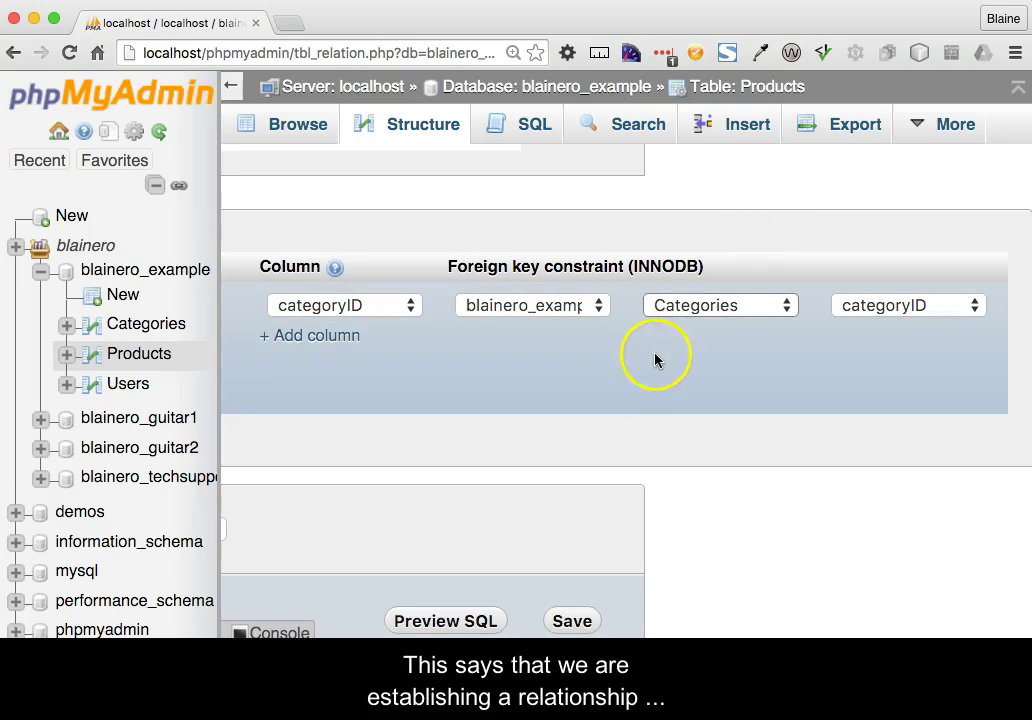
pyautogui.hscroll(-1, 637, 372)
pyautogui.hscroll(-1, 637, 372)
pyautogui.hscroll(1, 637, 372)
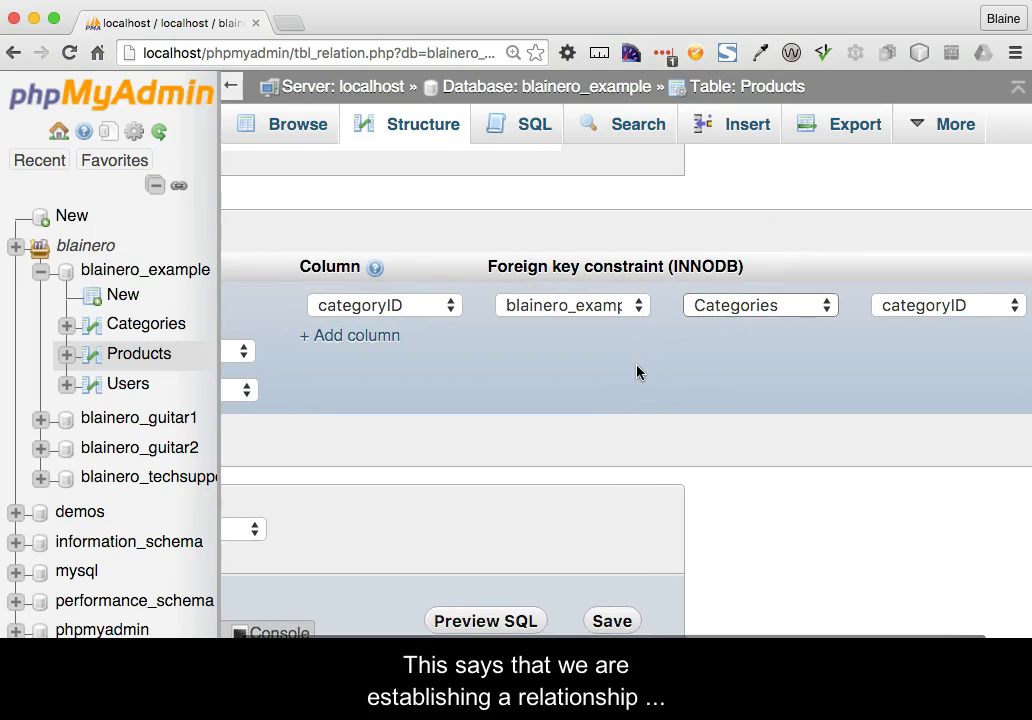
pyautogui.click(430, 316)
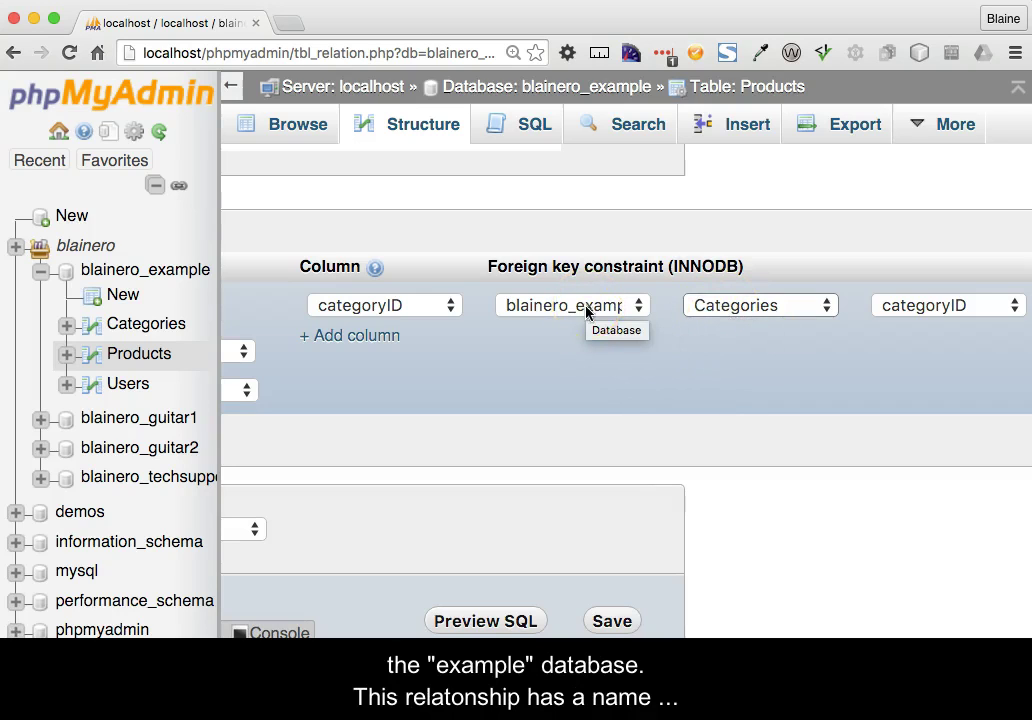
# - Set both ON DELETE and ON UPDATE of the FK_Categories constraint to CASCADE and save it
pyautogui.hscroll(-5, 561, 365)
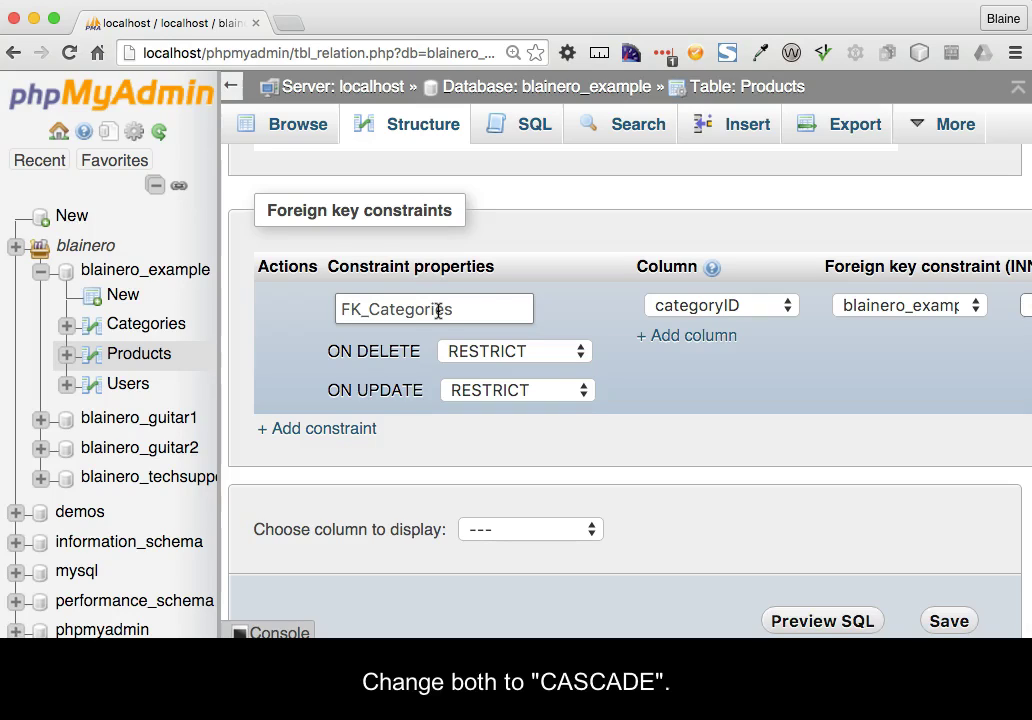
pyautogui.click(552, 353)
pyautogui.click(527, 289)
pyautogui.click(537, 394)
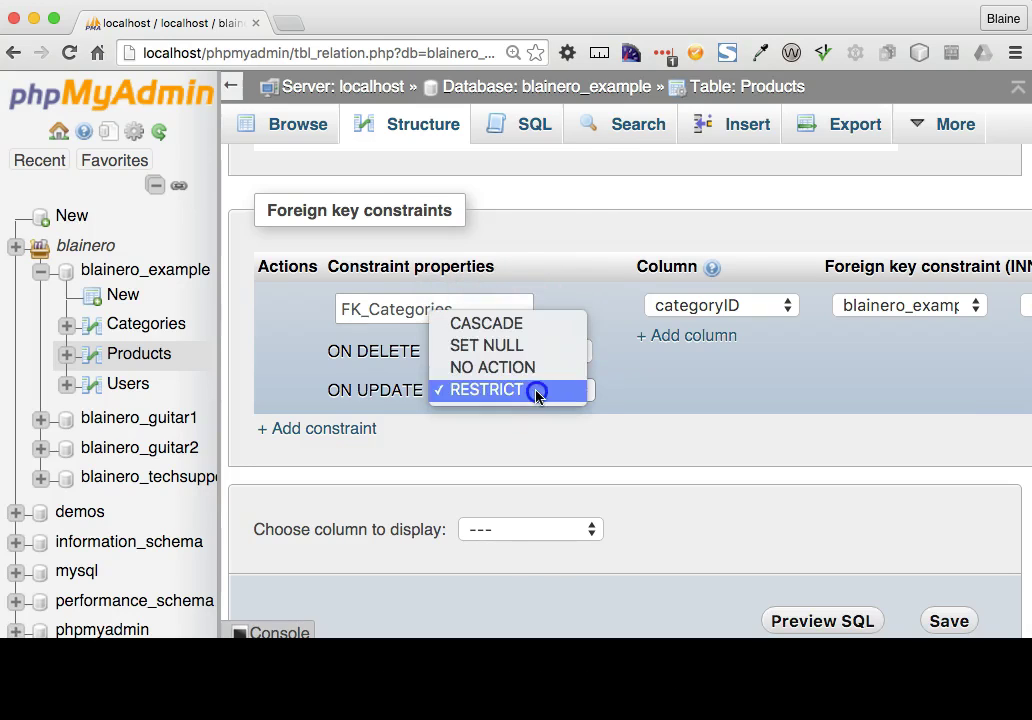
pyautogui.click(525, 325)
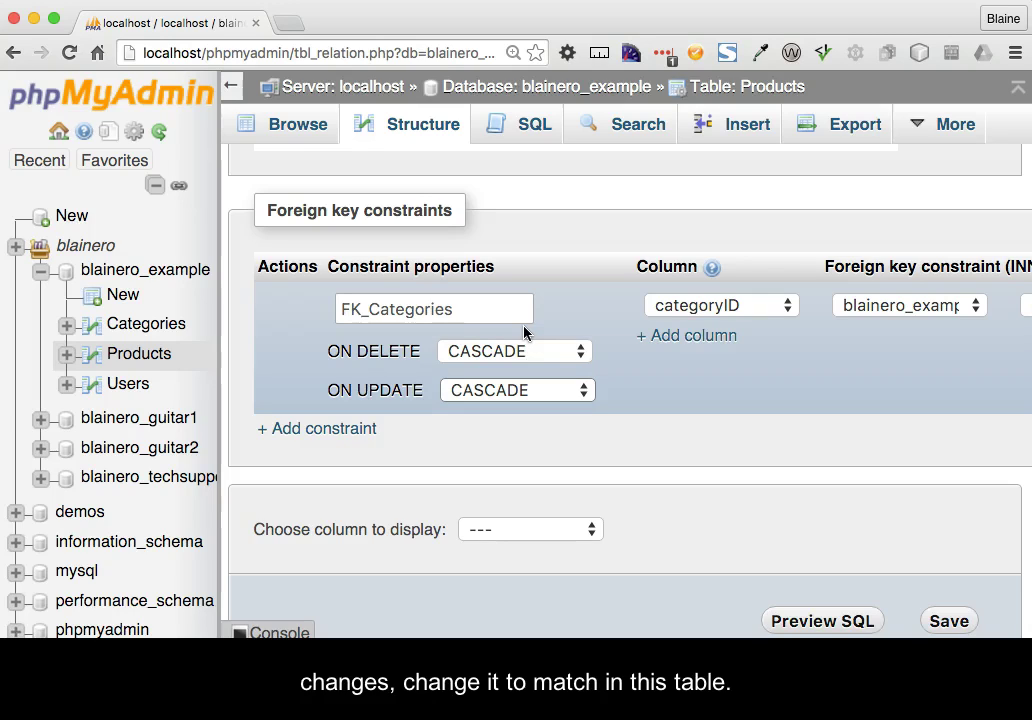
pyautogui.click(529, 335)
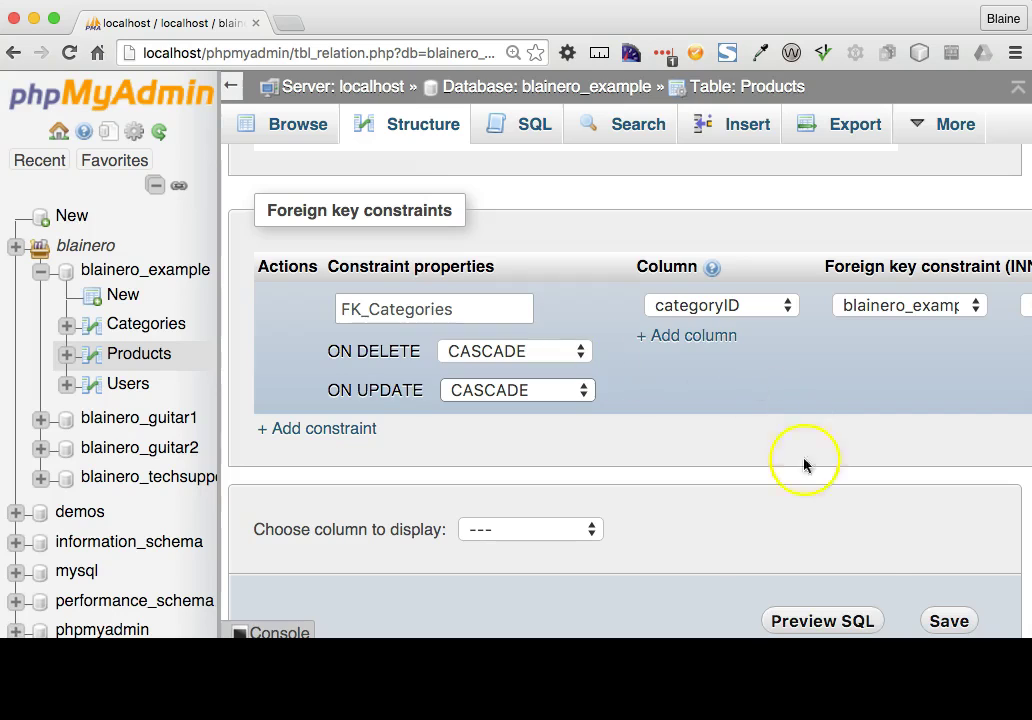
pyautogui.click(942, 620)
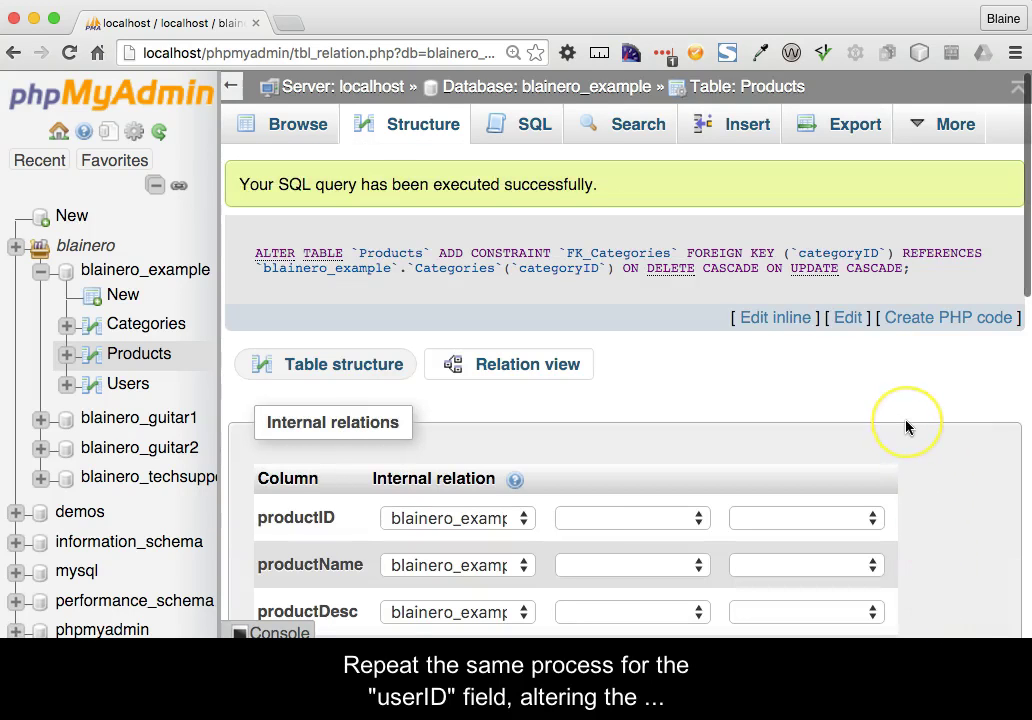
# - Name the second foreign key constraint "FK_Users" and assign it to the userID column of Products
pyautogui.scroll(-3, 907, 427)
pyautogui.scroll(-10, 907, 427)
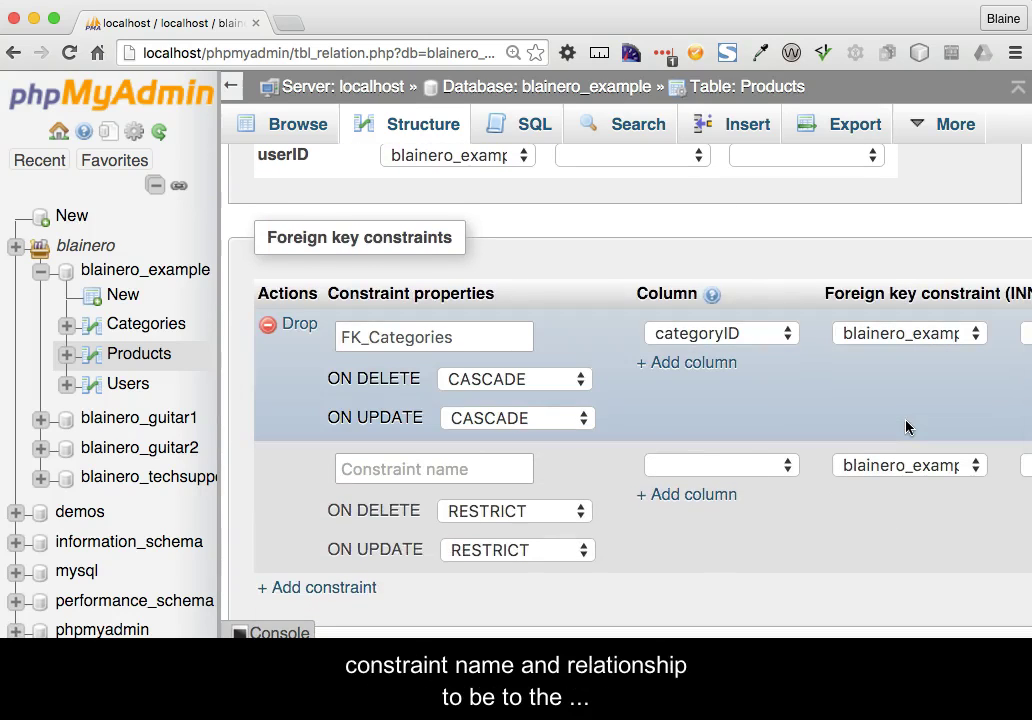
pyautogui.click(477, 470)
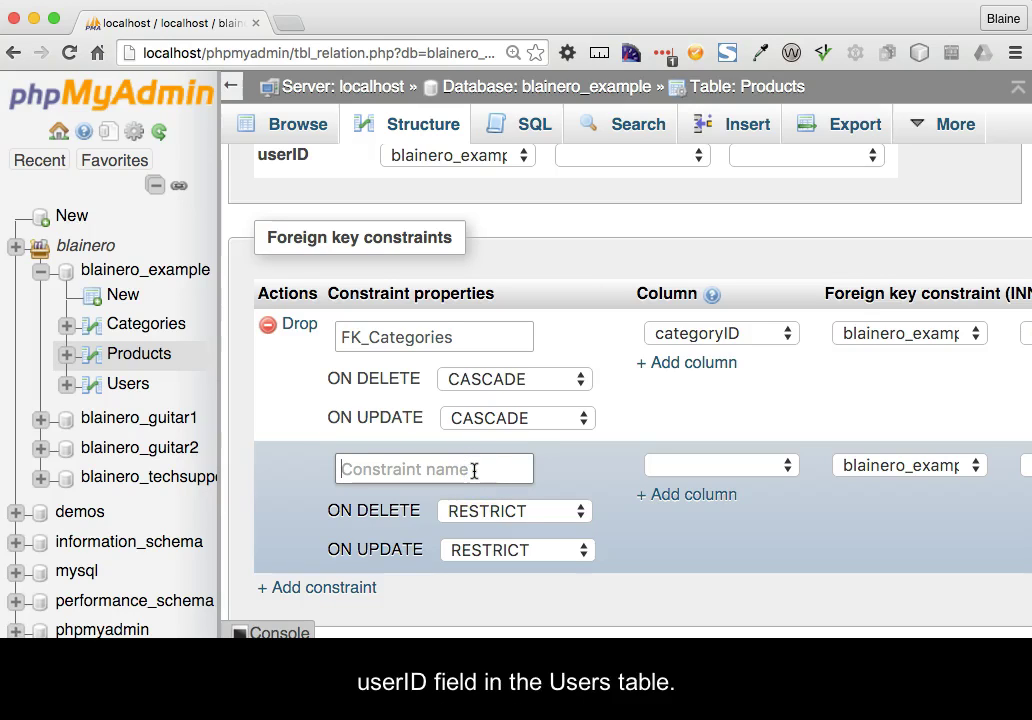
pyautogui.write('FK_Users')
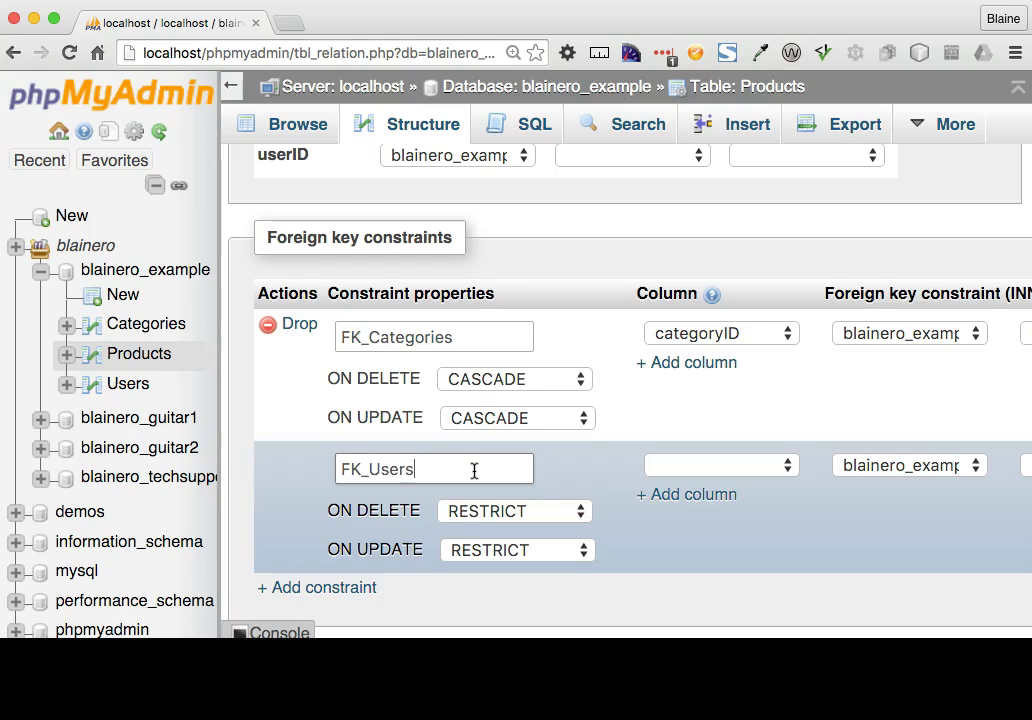
pyautogui.click(764, 465)
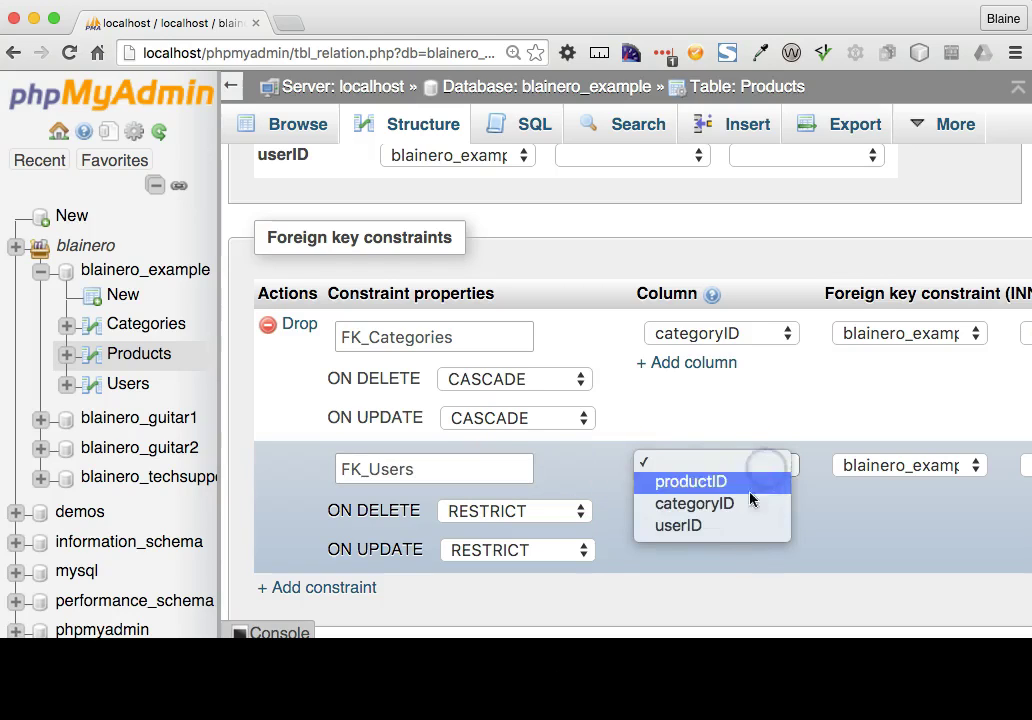
pyautogui.click(734, 525)
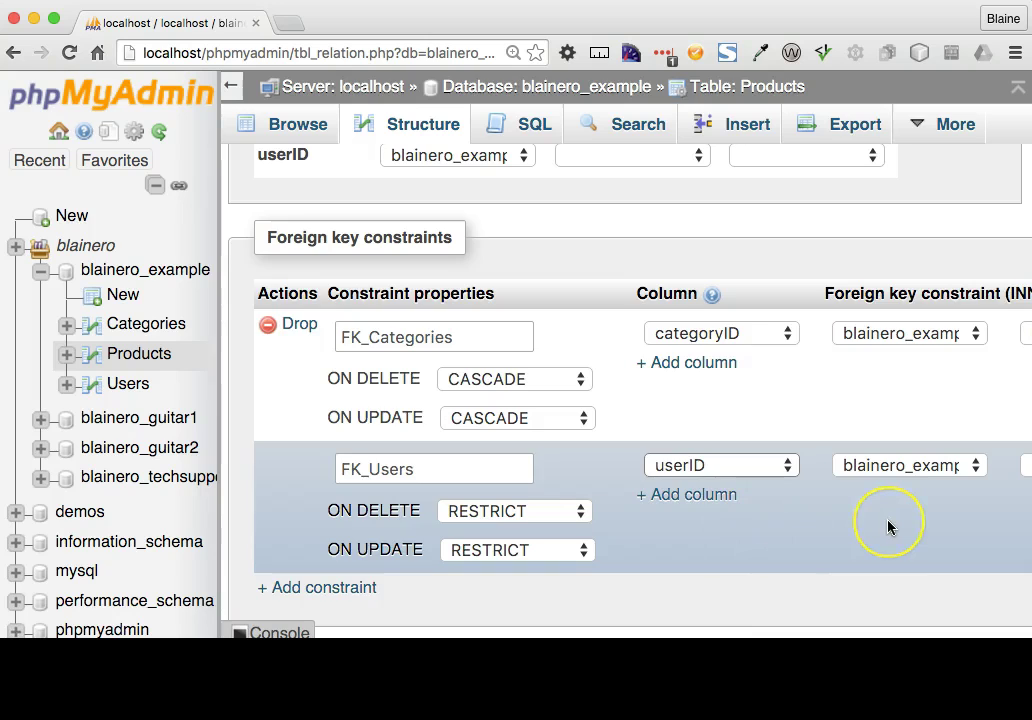
# - Make the FK_Users constraint reference the userID column of the Users table
pyautogui.hscroll(5, 889, 527)
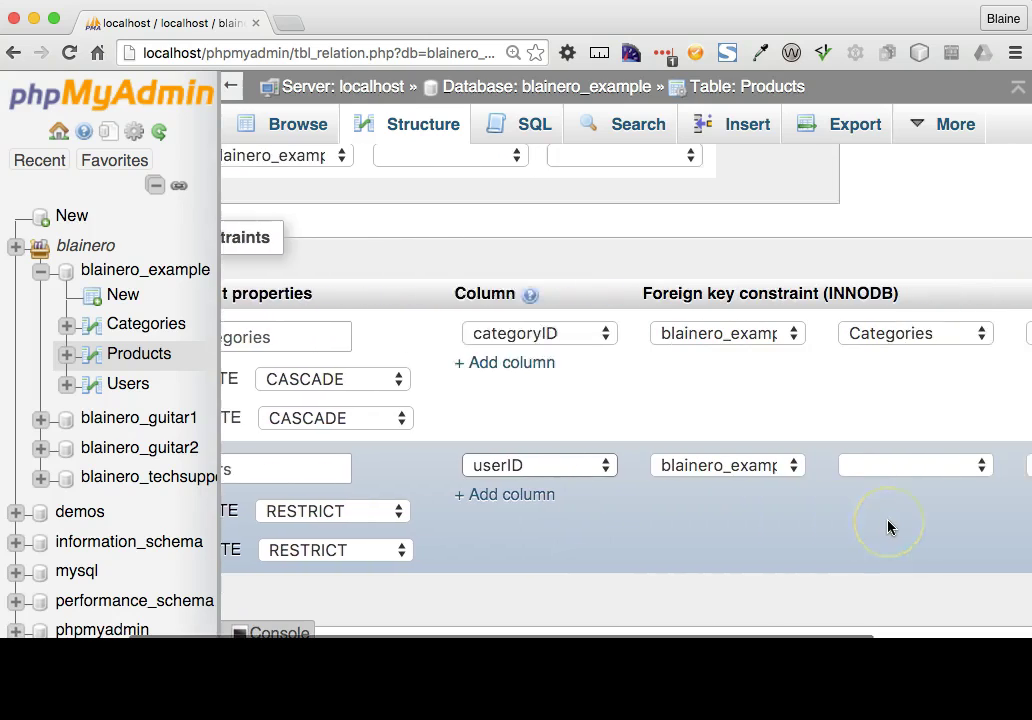
pyautogui.click(795, 465)
pyautogui.click(768, 442)
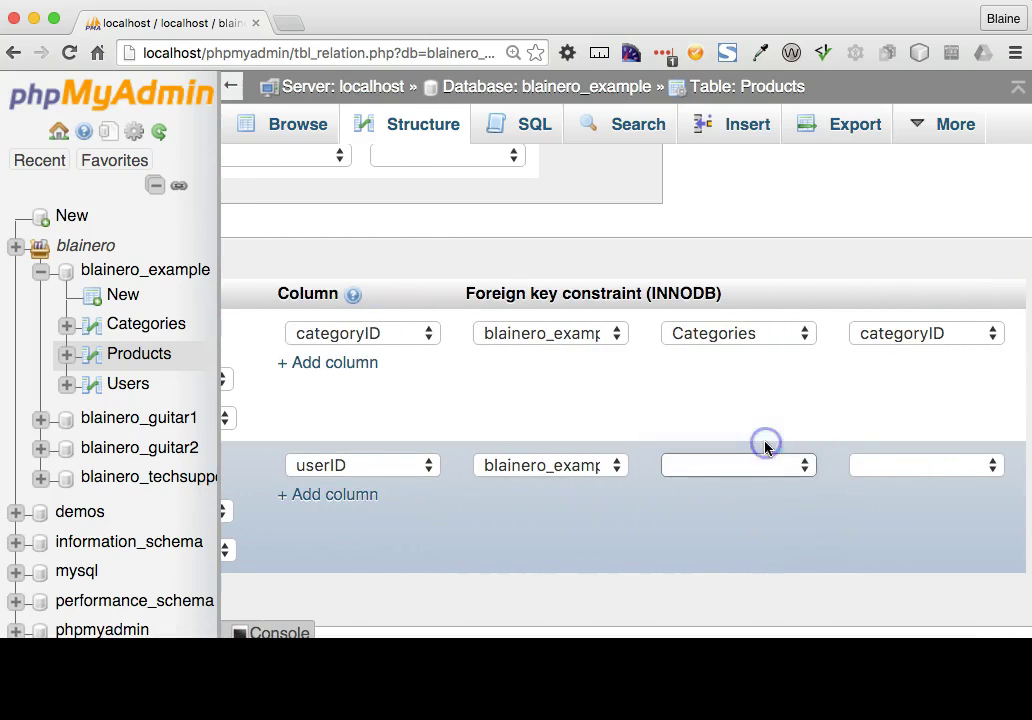
# - Set both ON DELETE and ON UPDATE of the FK_Users constraint to CASCADE and save it
pyautogui.click(553, 511)
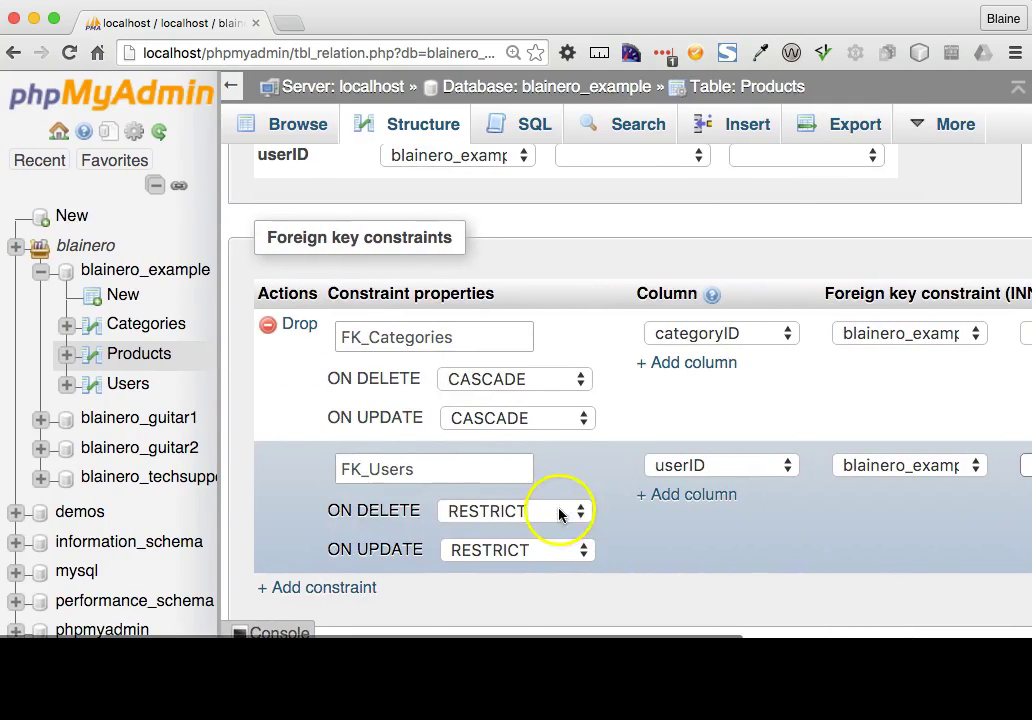
pyautogui.click(524, 444)
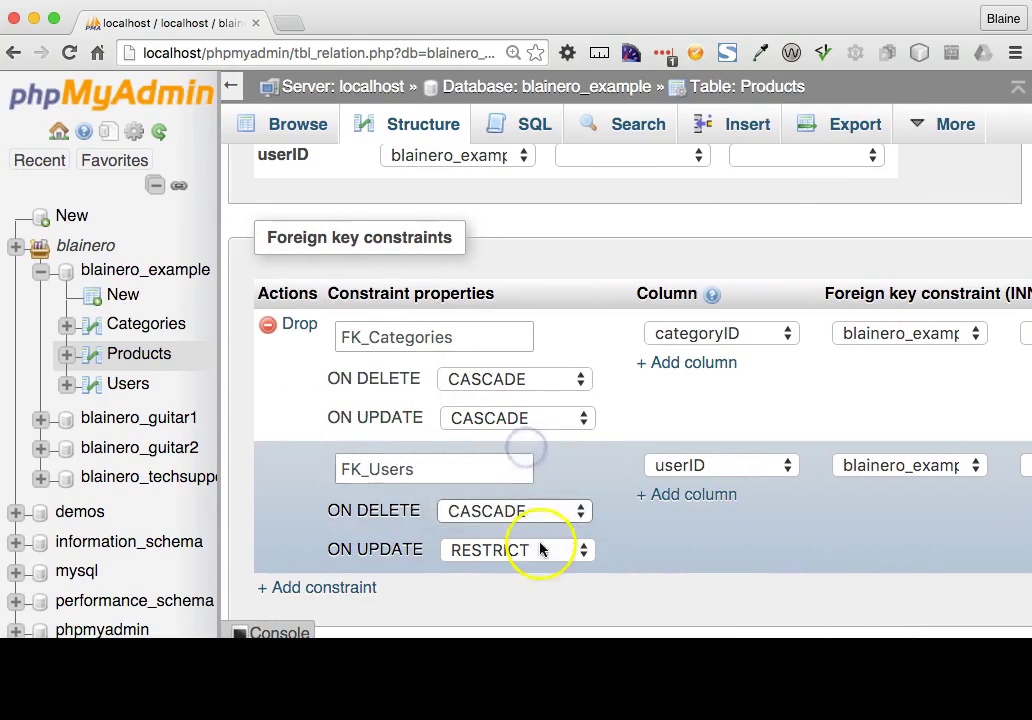
pyautogui.click(541, 551)
pyautogui.click(536, 490)
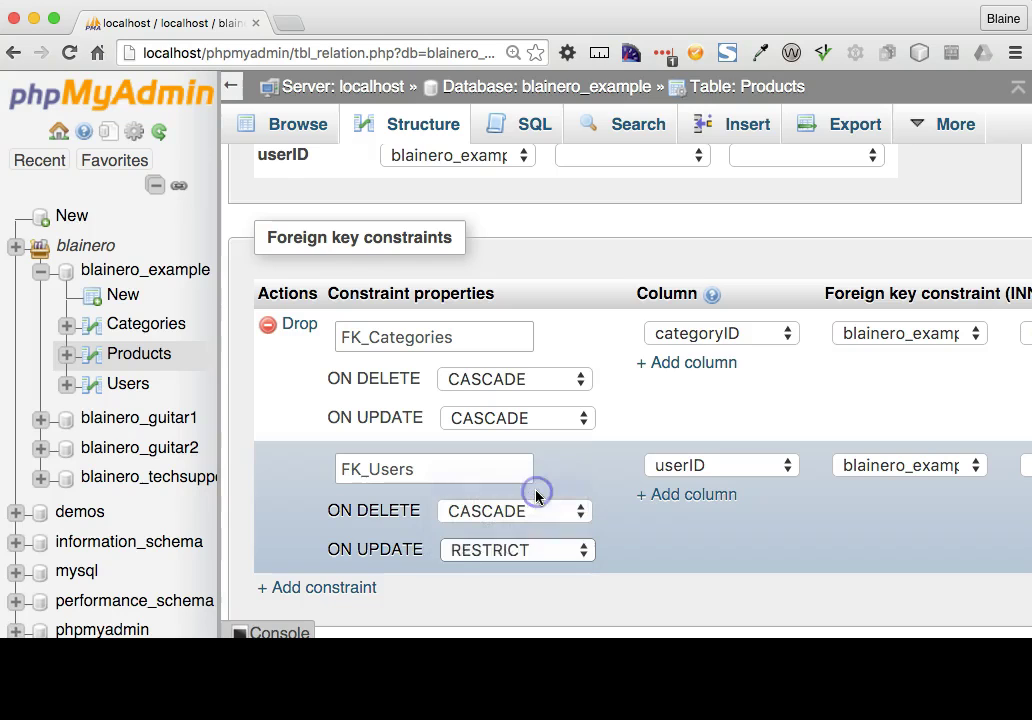
pyautogui.scroll(-5, 653, 547)
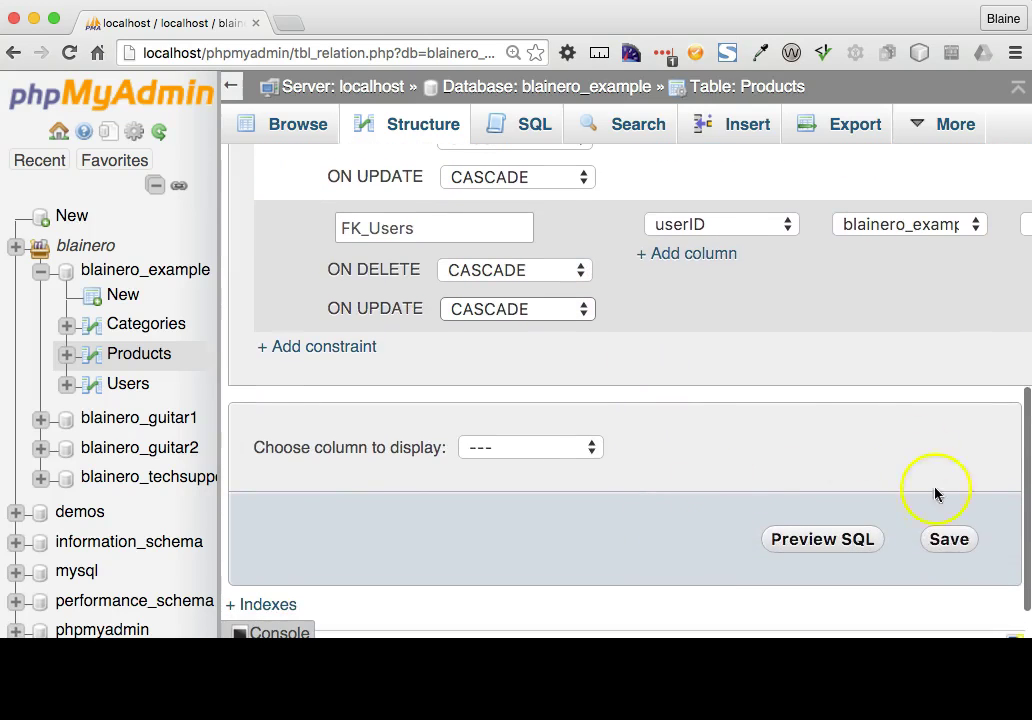
pyautogui.click(942, 540)
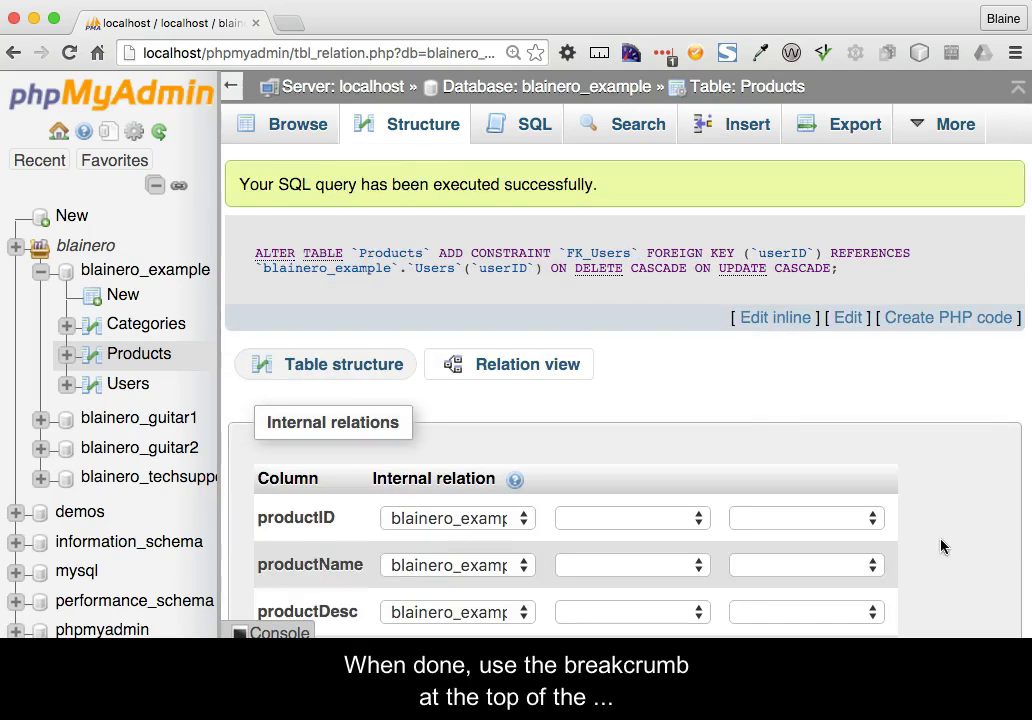
# - Check the links and comments of the Products table's categoryID and userID in the blainero_example data dictionary, then close it
pyautogui.click(553, 88)
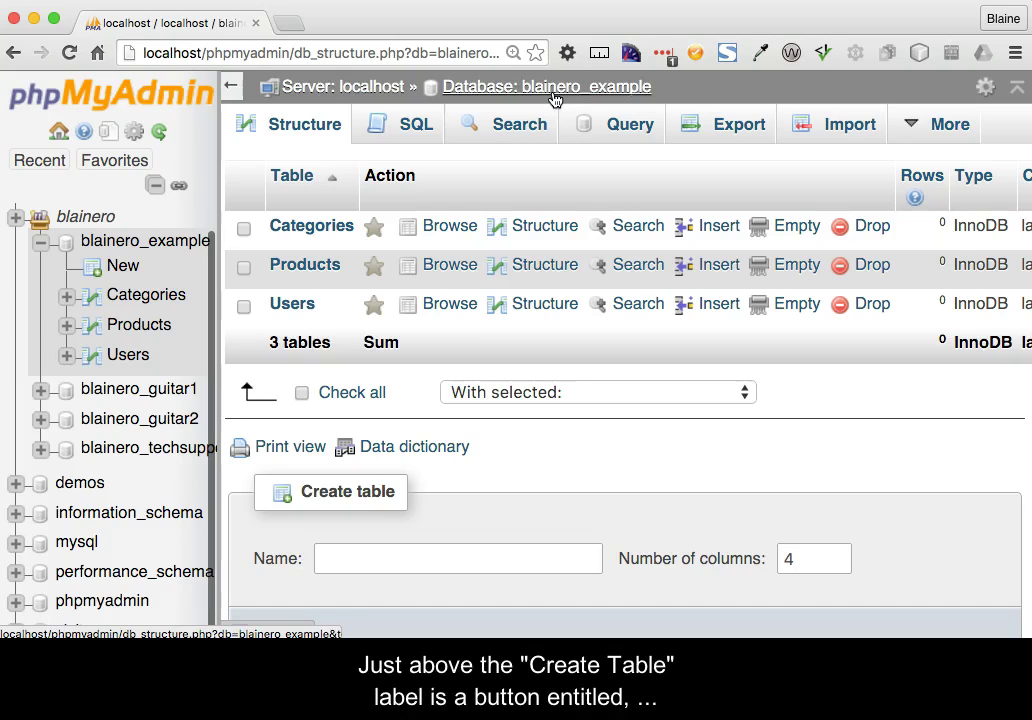
pyautogui.click(416, 449)
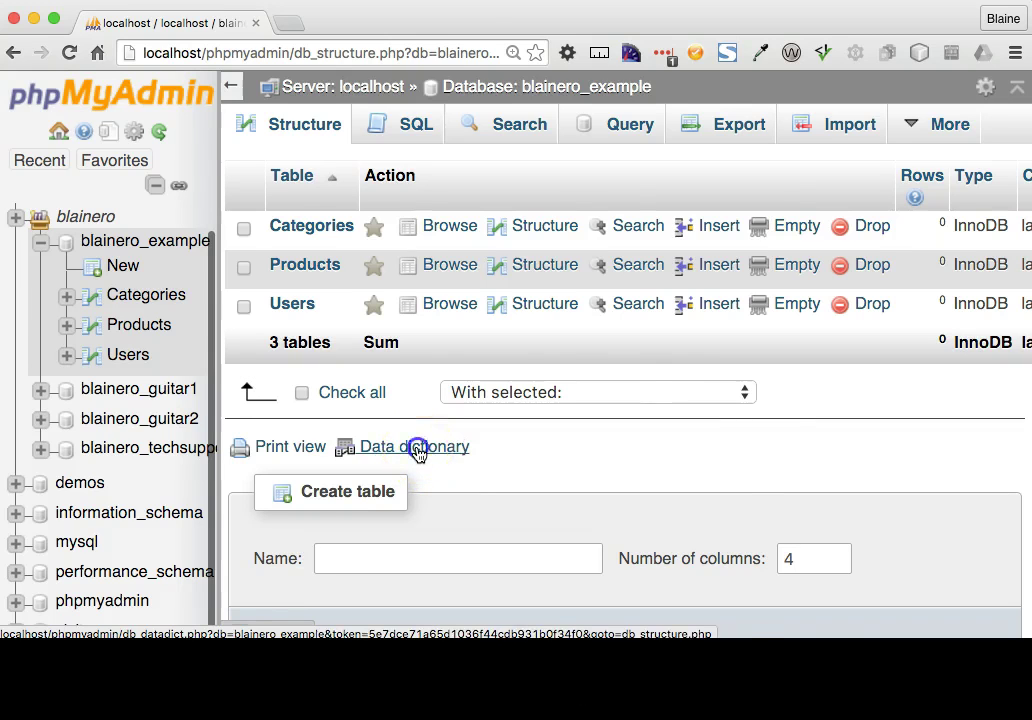
pyautogui.scroll(-5, 549, 451)
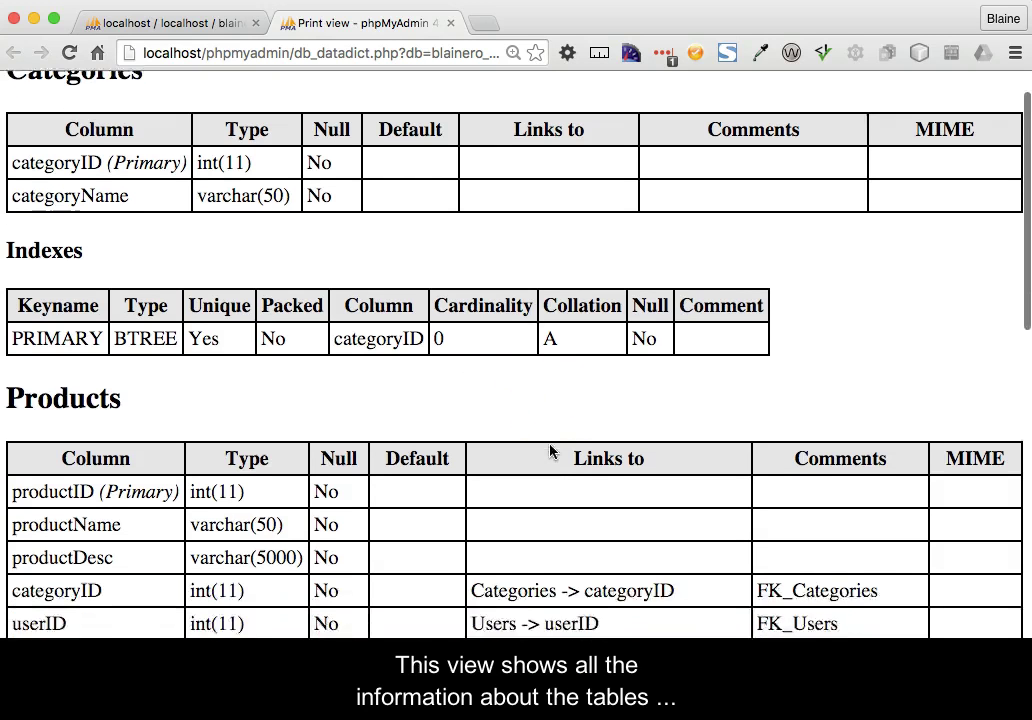
pyautogui.scroll(-1, 549, 451)
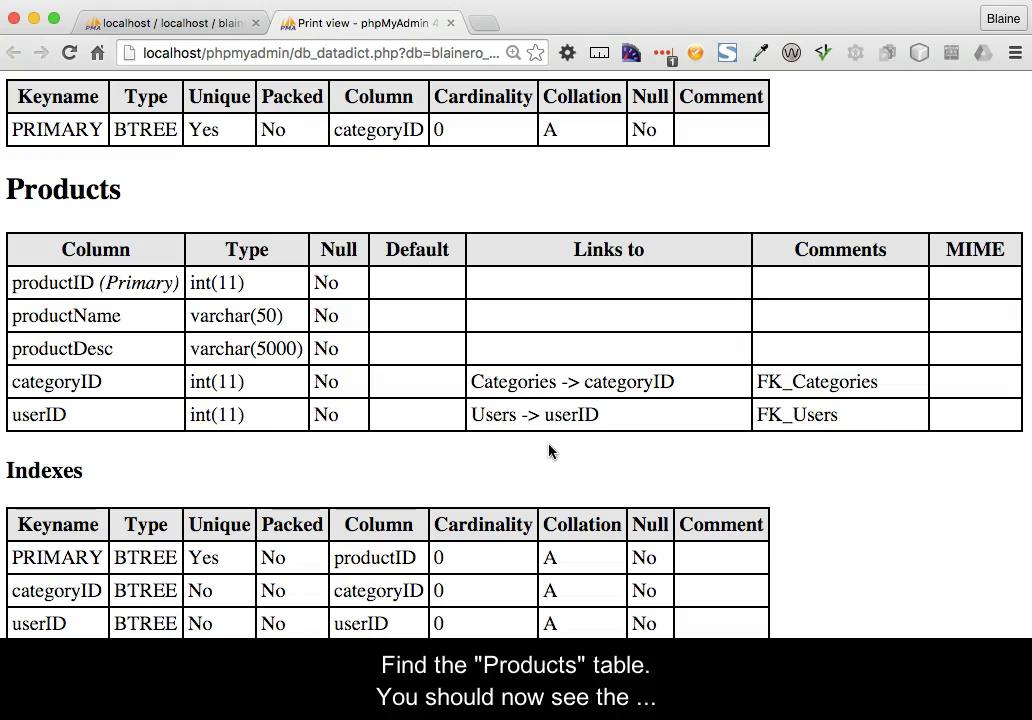
pyautogui.moveTo(28, 398); pyautogui.dragTo(905, 431)
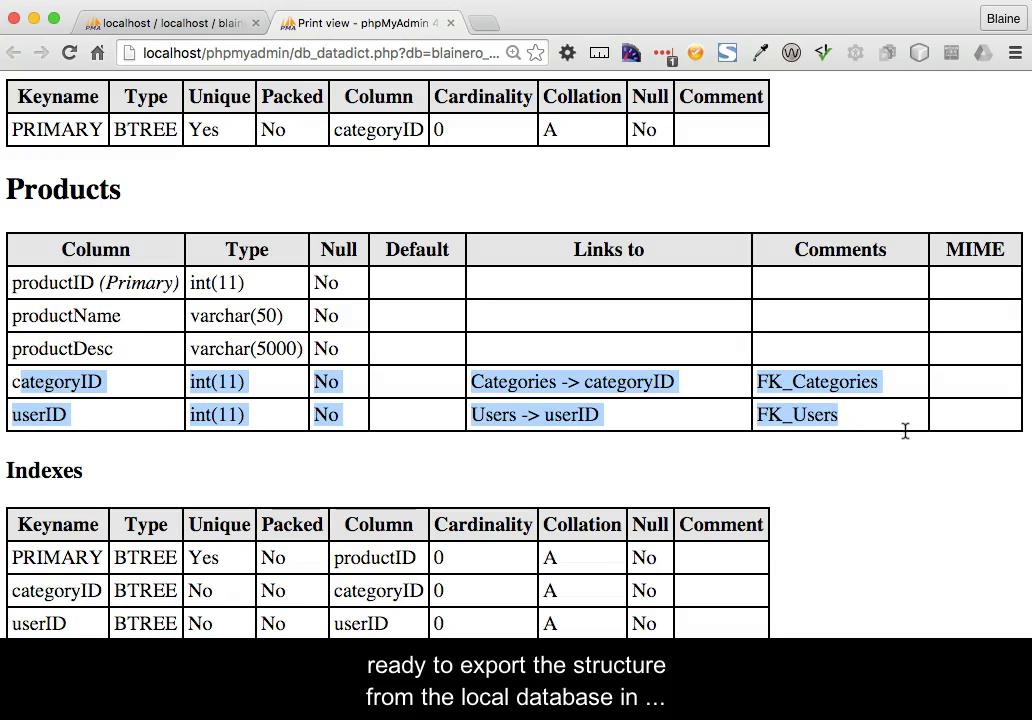
pyautogui.click(450, 23)
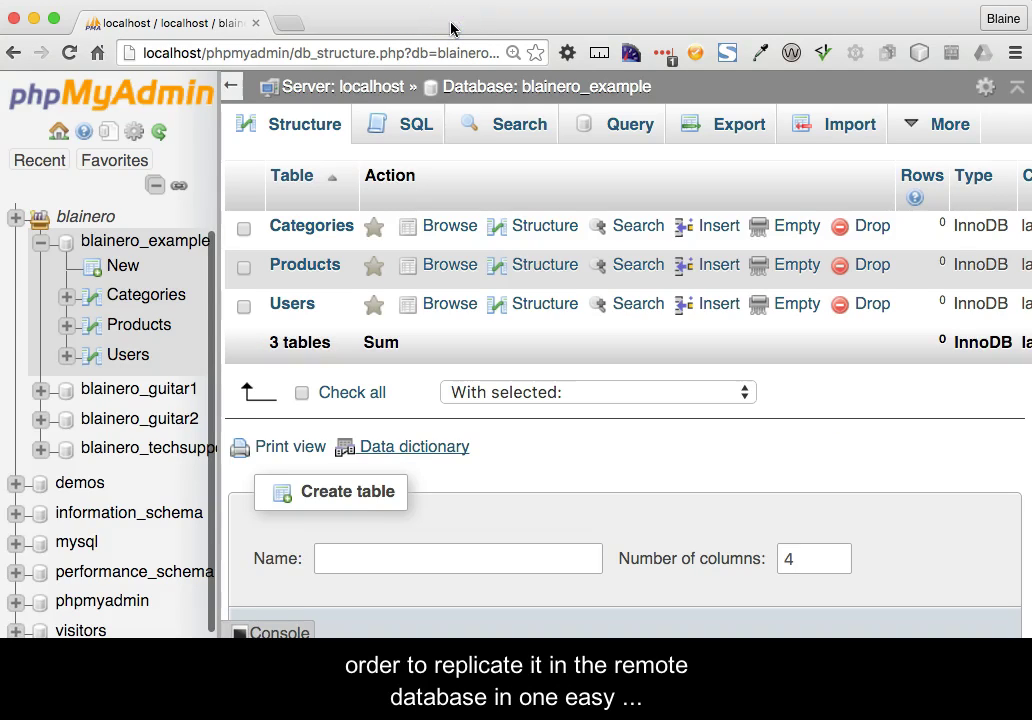